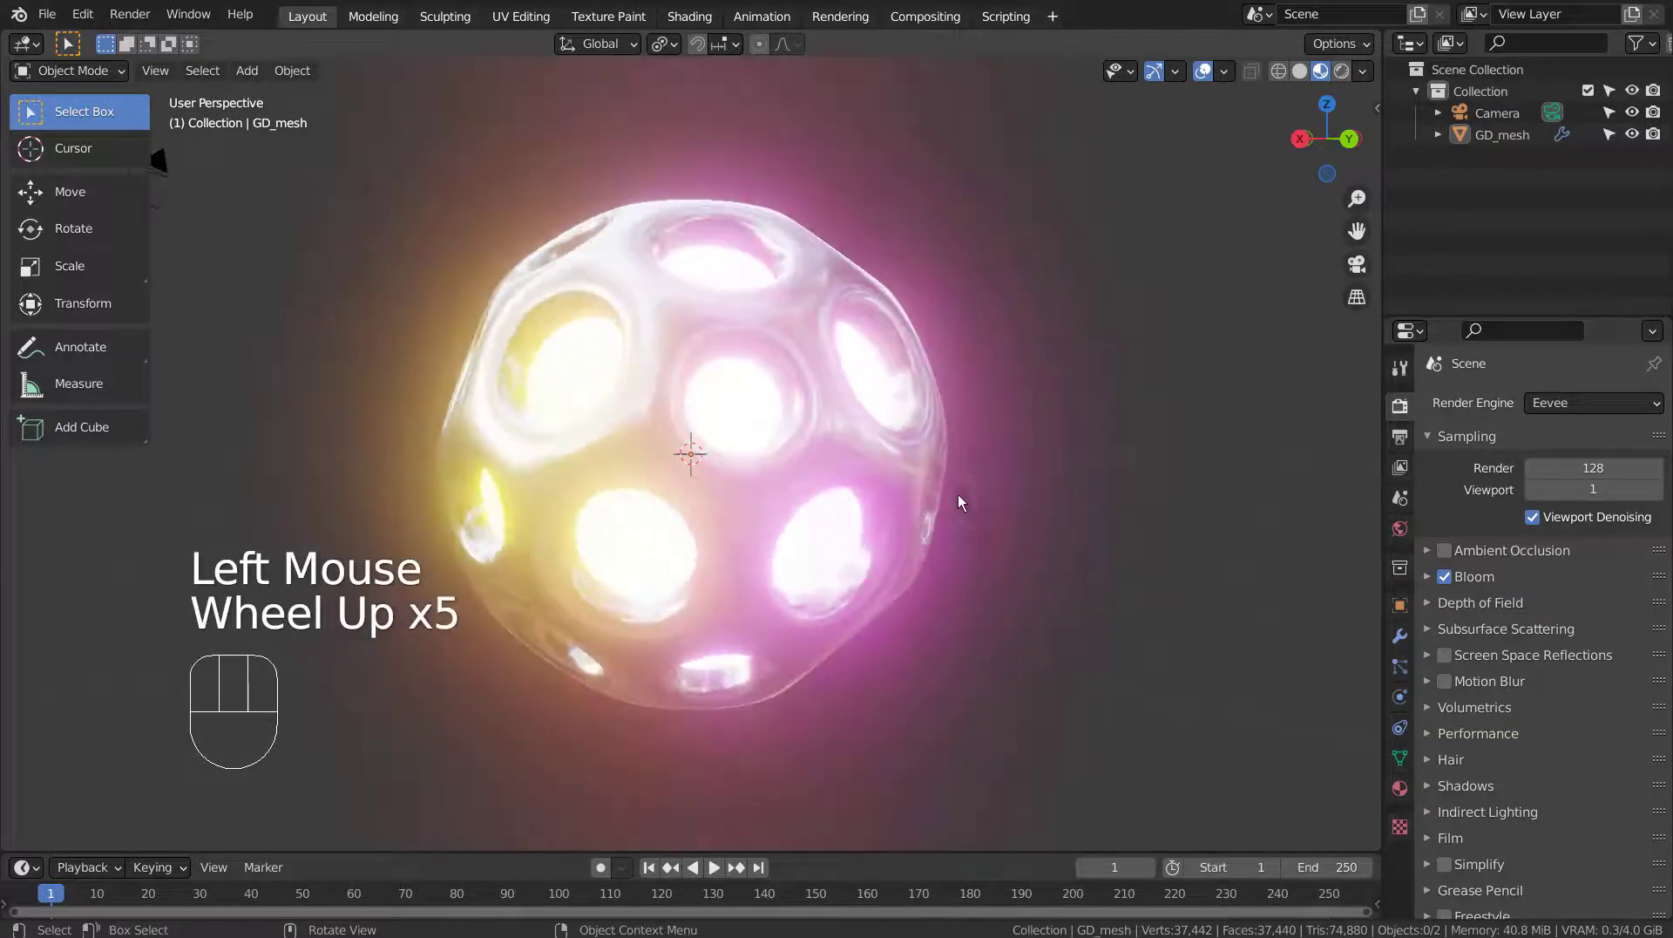
Orbit around the finished glowing sphere and select GD_mesh.
middle_drag(1059, 520, 1054, 575)
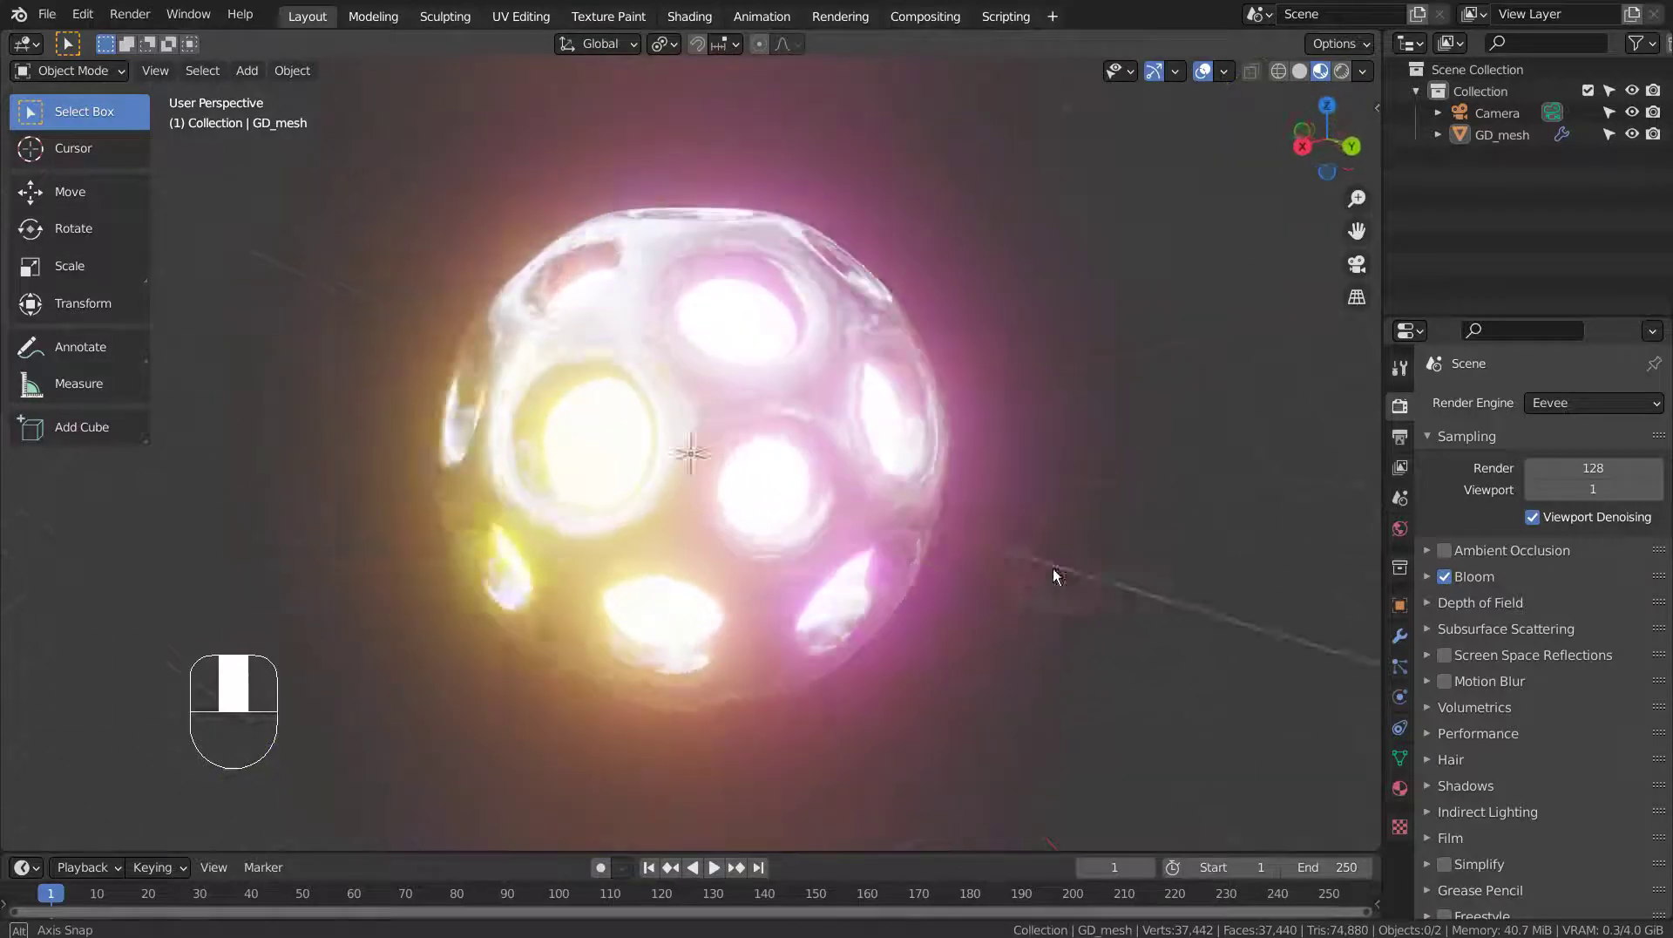
click(796, 370)
Hide GD_mesh to leave an empty scene and bring up the Add menu.
key(h)
key(shift+a)
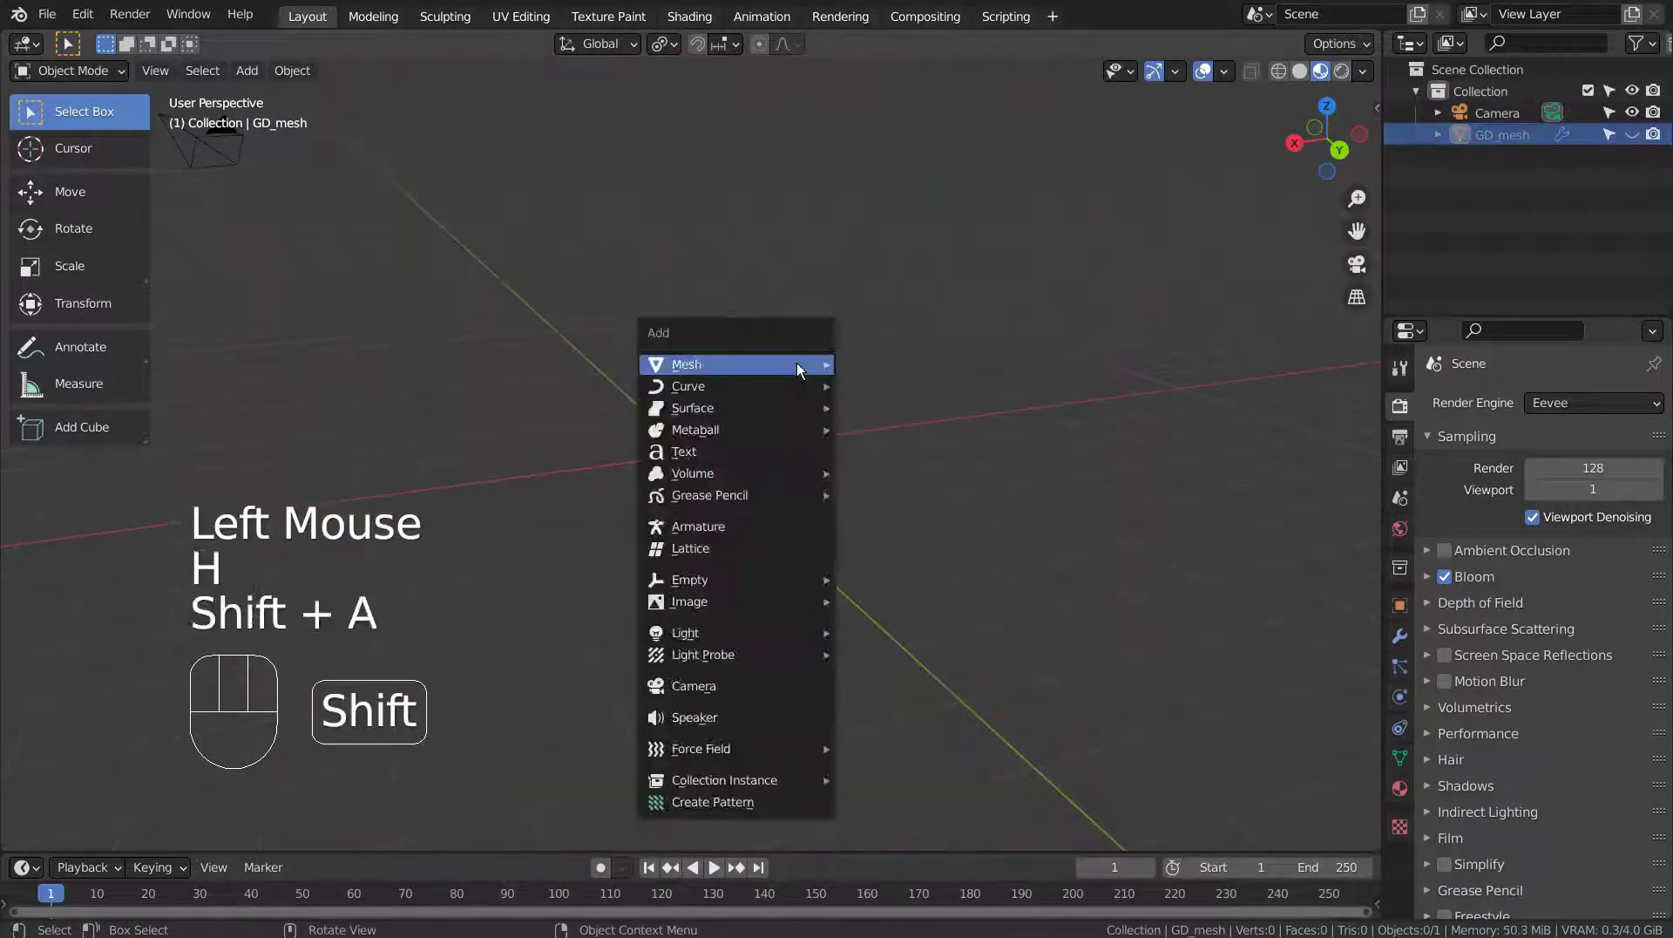
mouse_move(797, 362)
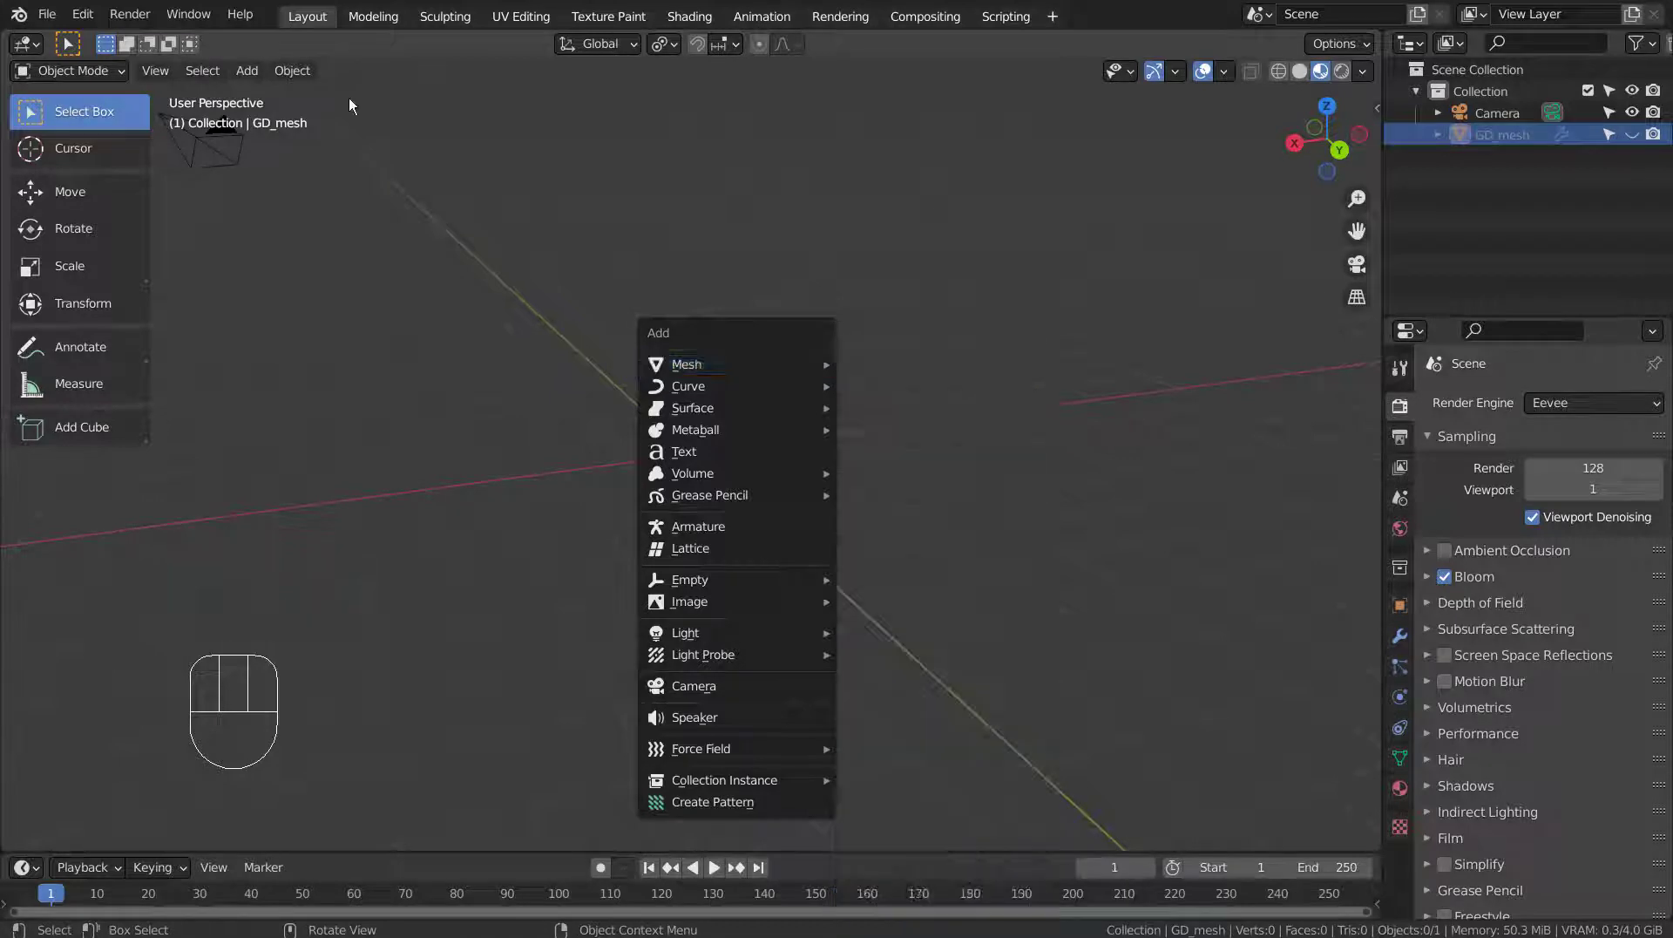
Confirm the Geodesic Domes add-on is enabled by searching 'geo' in Preferences Add-ons.
click(80, 15)
click(135, 324)
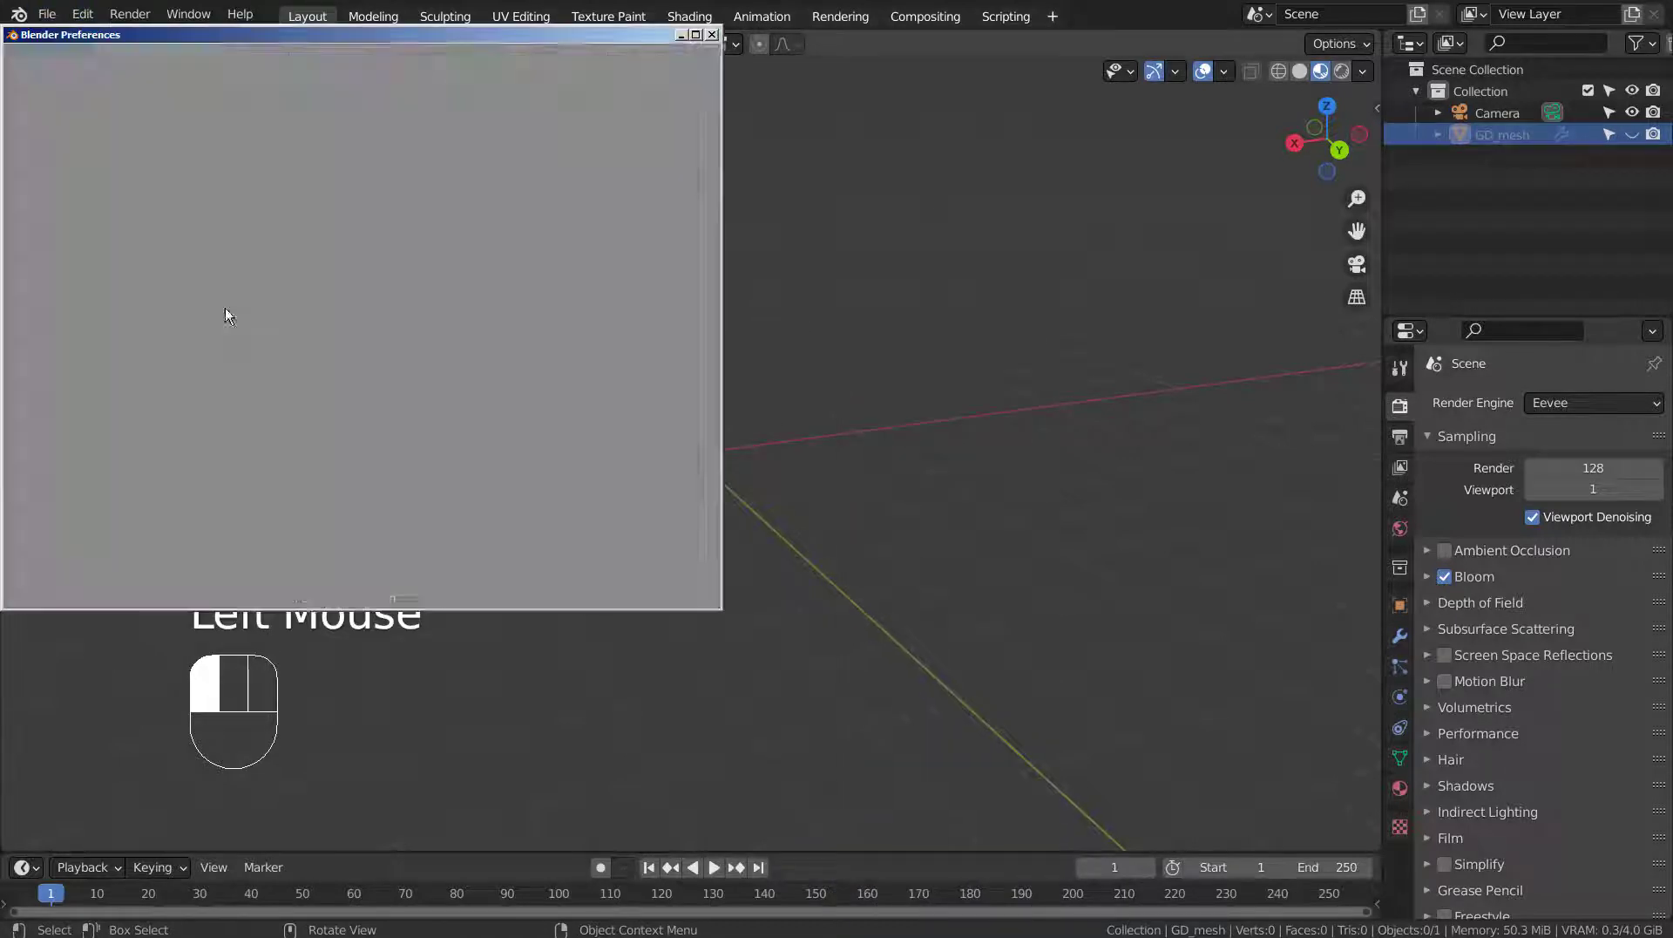
click(628, 91)
text(geo)
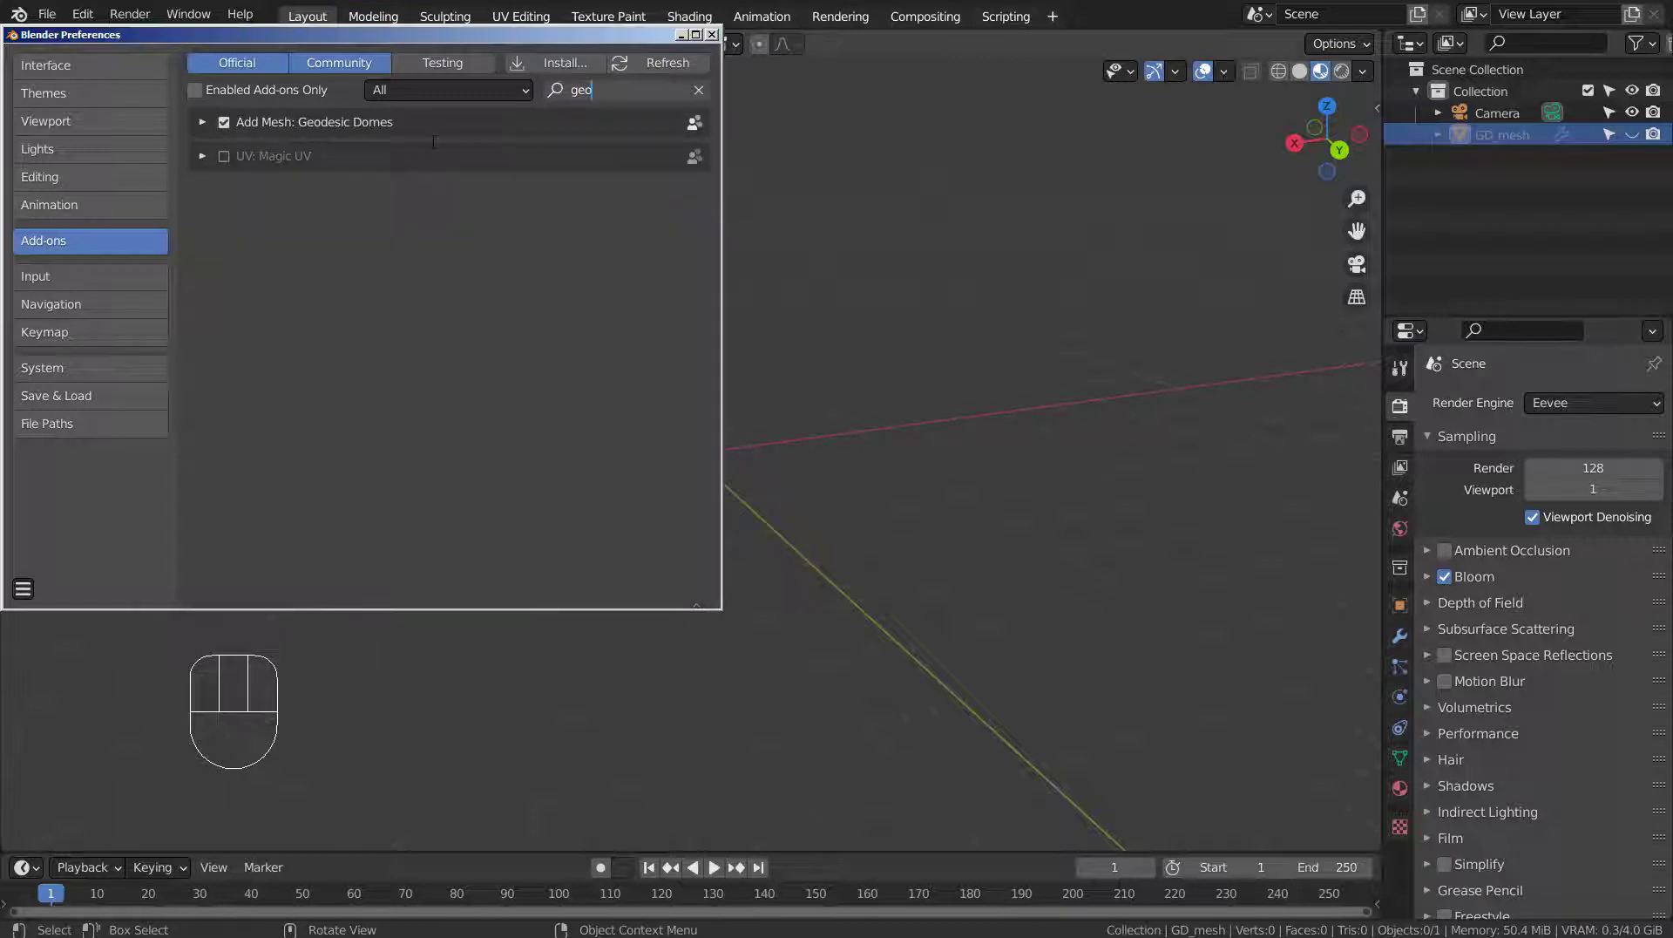
key(Return)
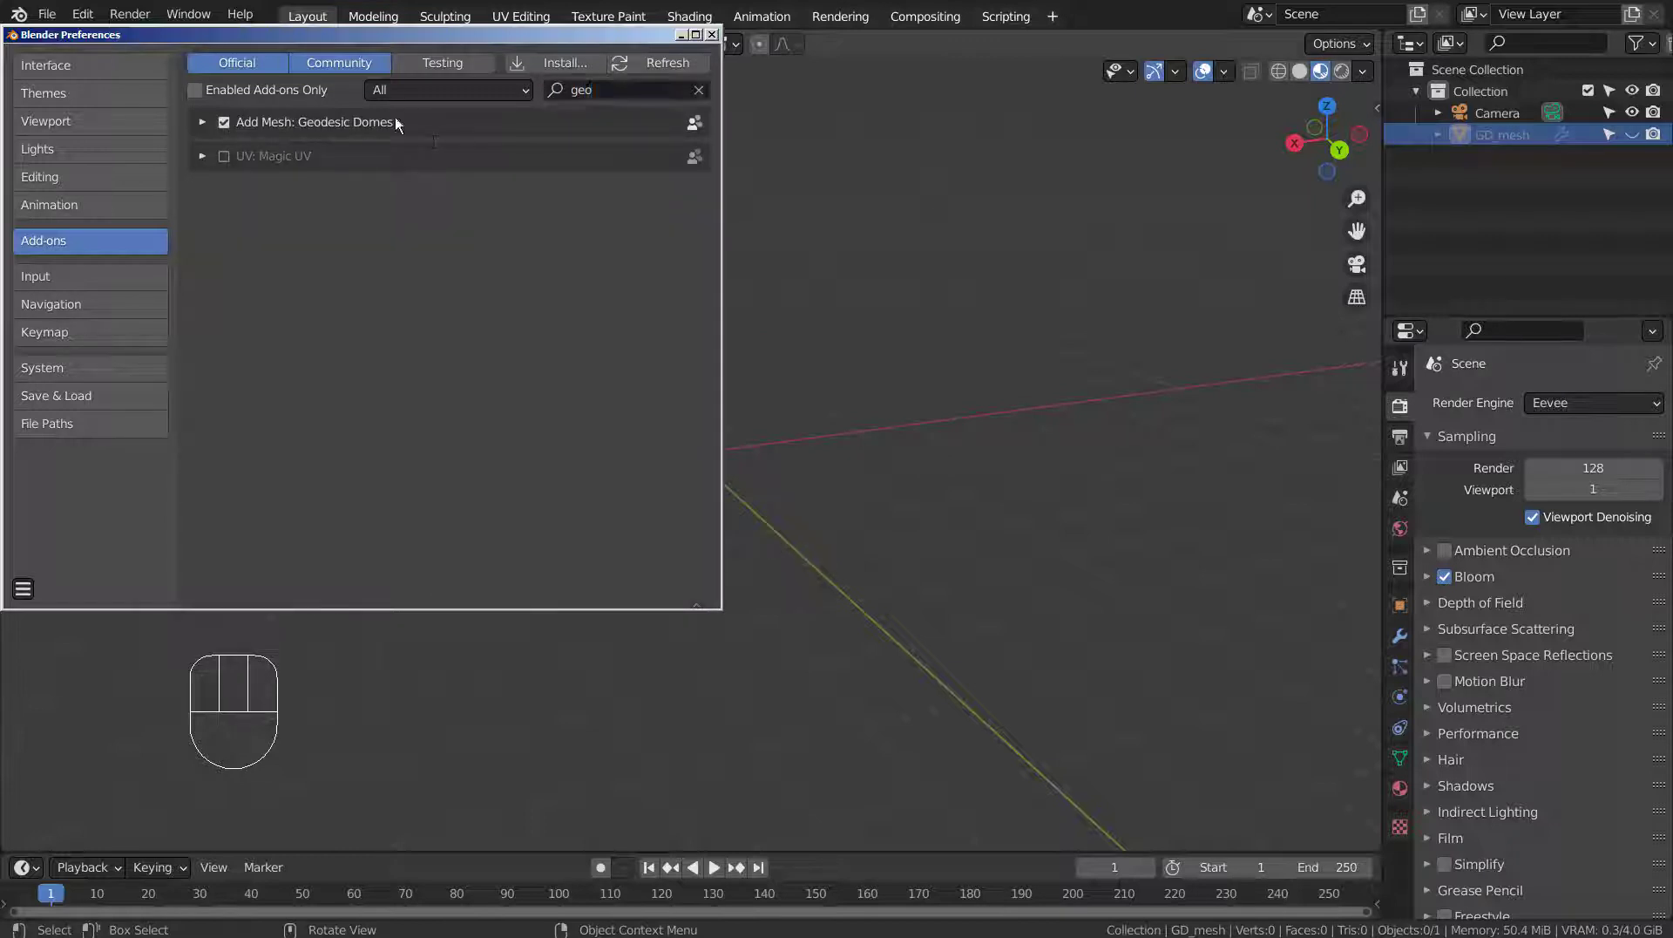
click(712, 35)
Add a Mesh > Geodesic Dome object at the scene centre and zoom in.
key(shift+a)
mouse_move(702, 230)
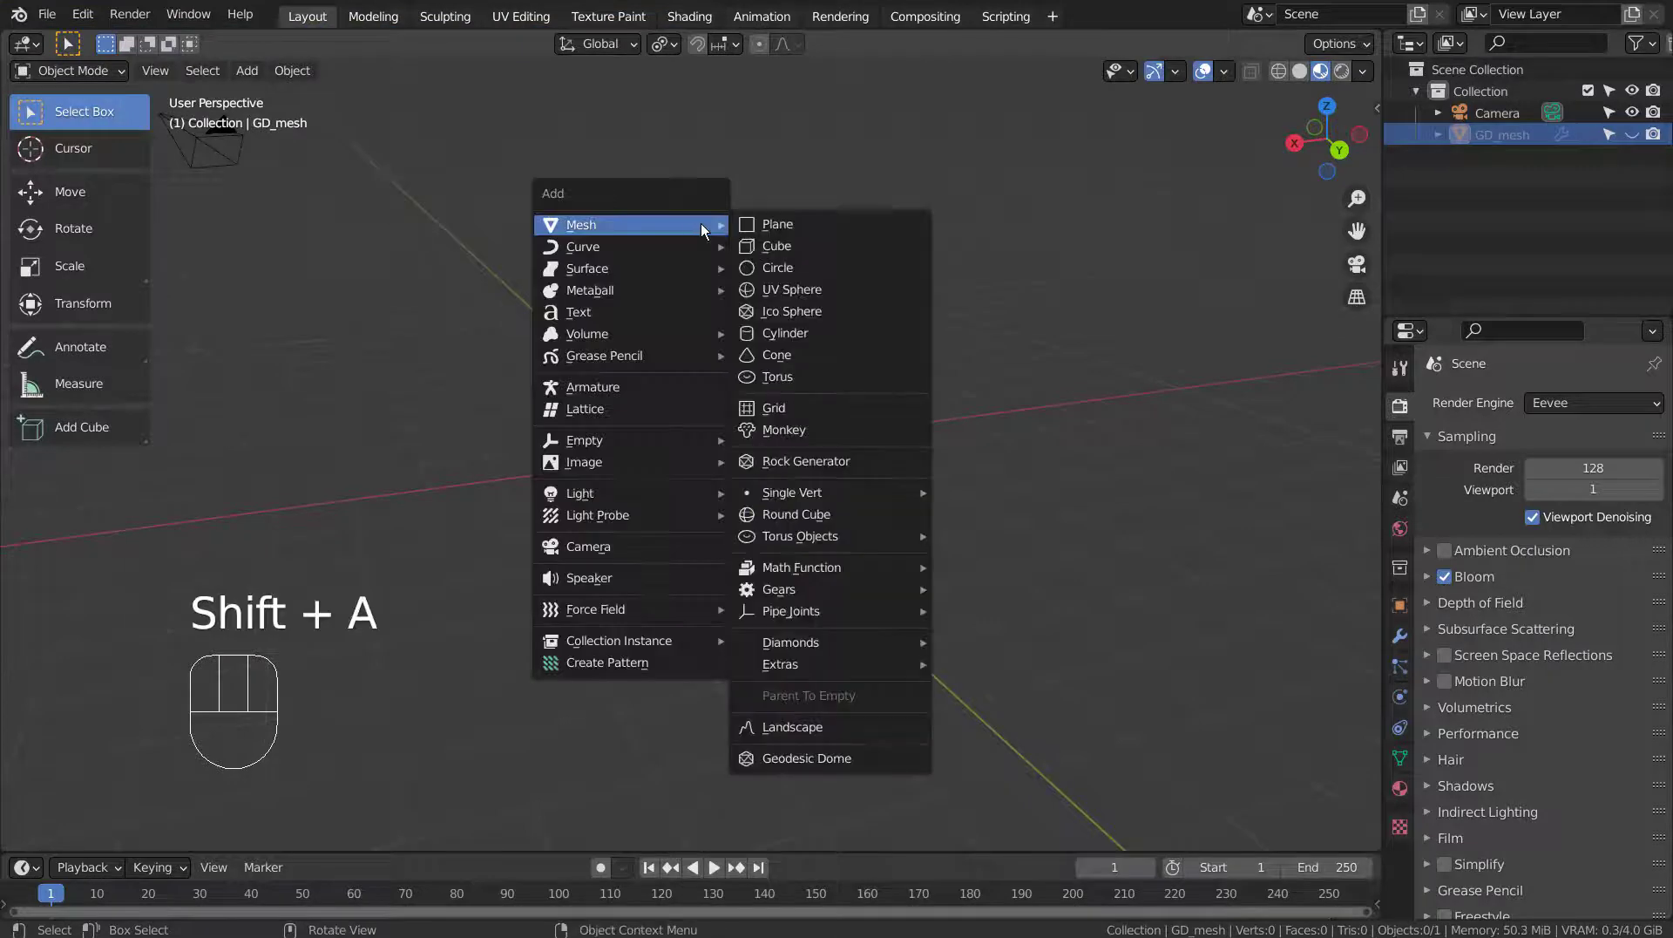
click(776, 759)
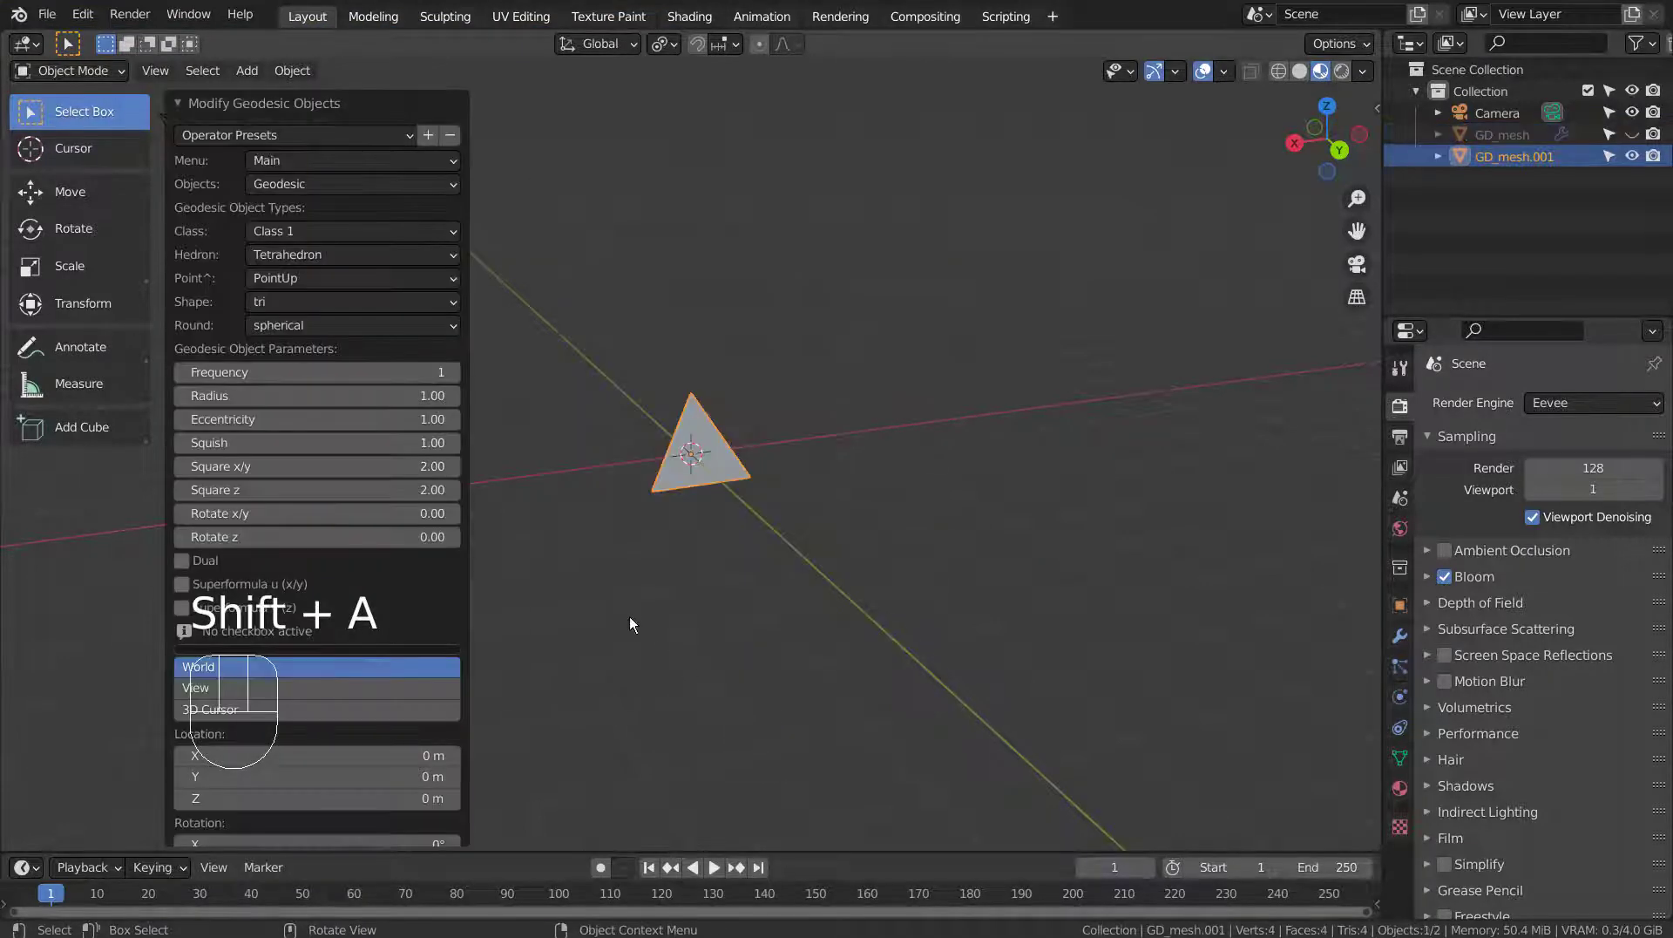
scroll(514, 462, up, 3)
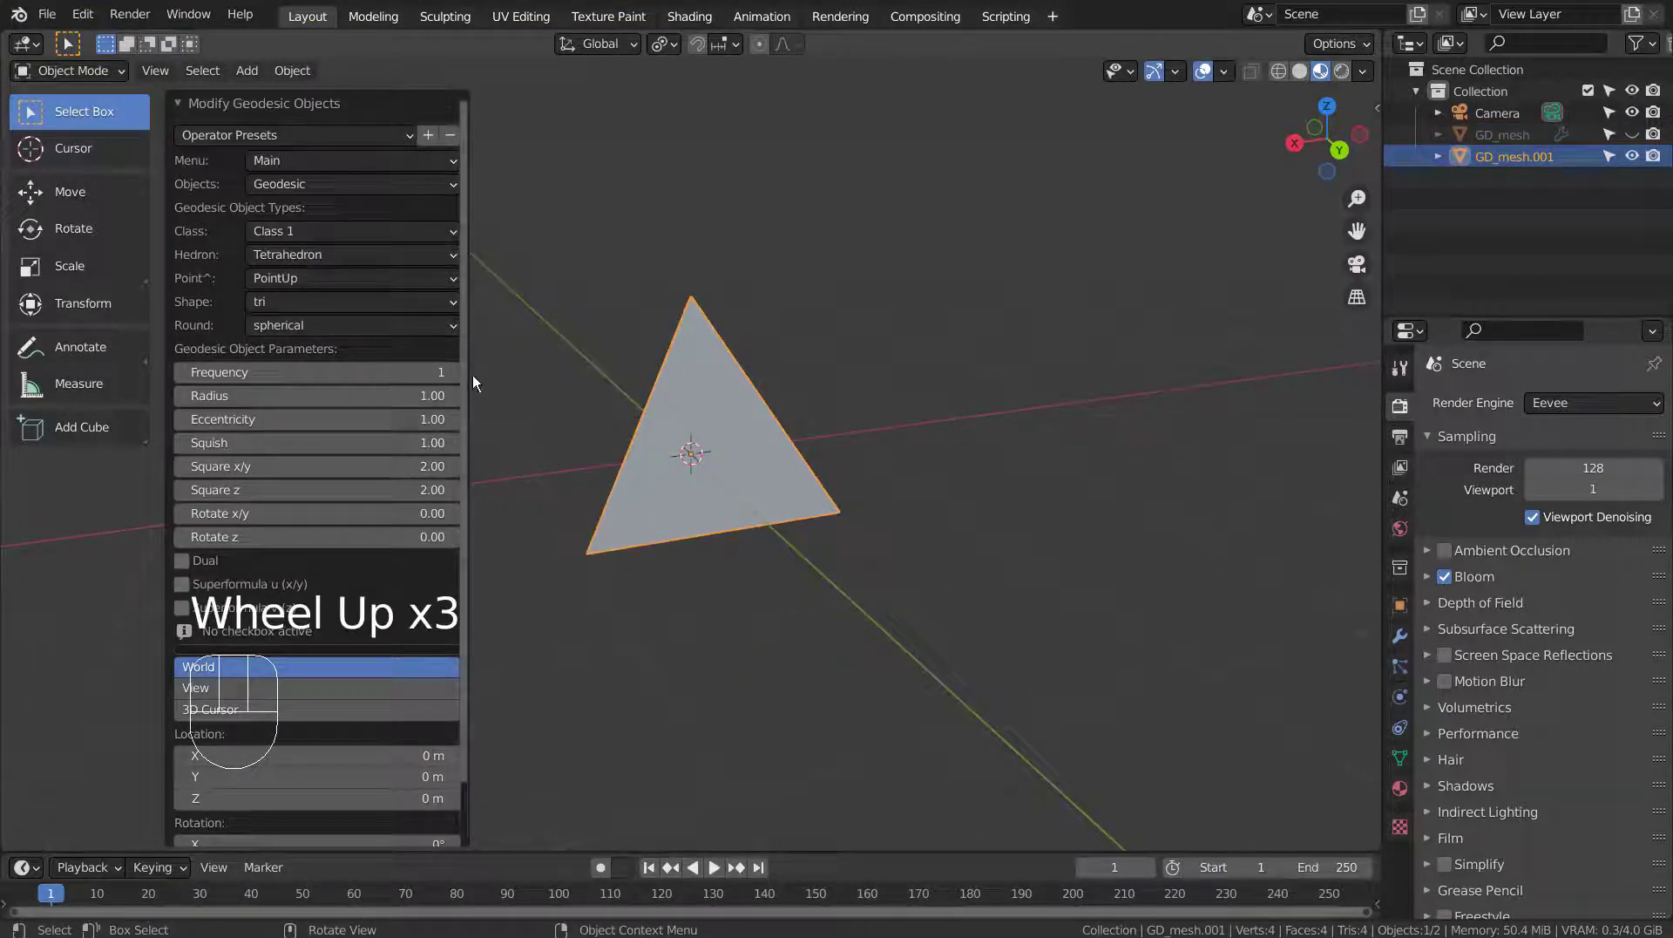
Glance at the Operator Presets list, then collapse the Modify Geodesic Objects panel.
click(391, 131)
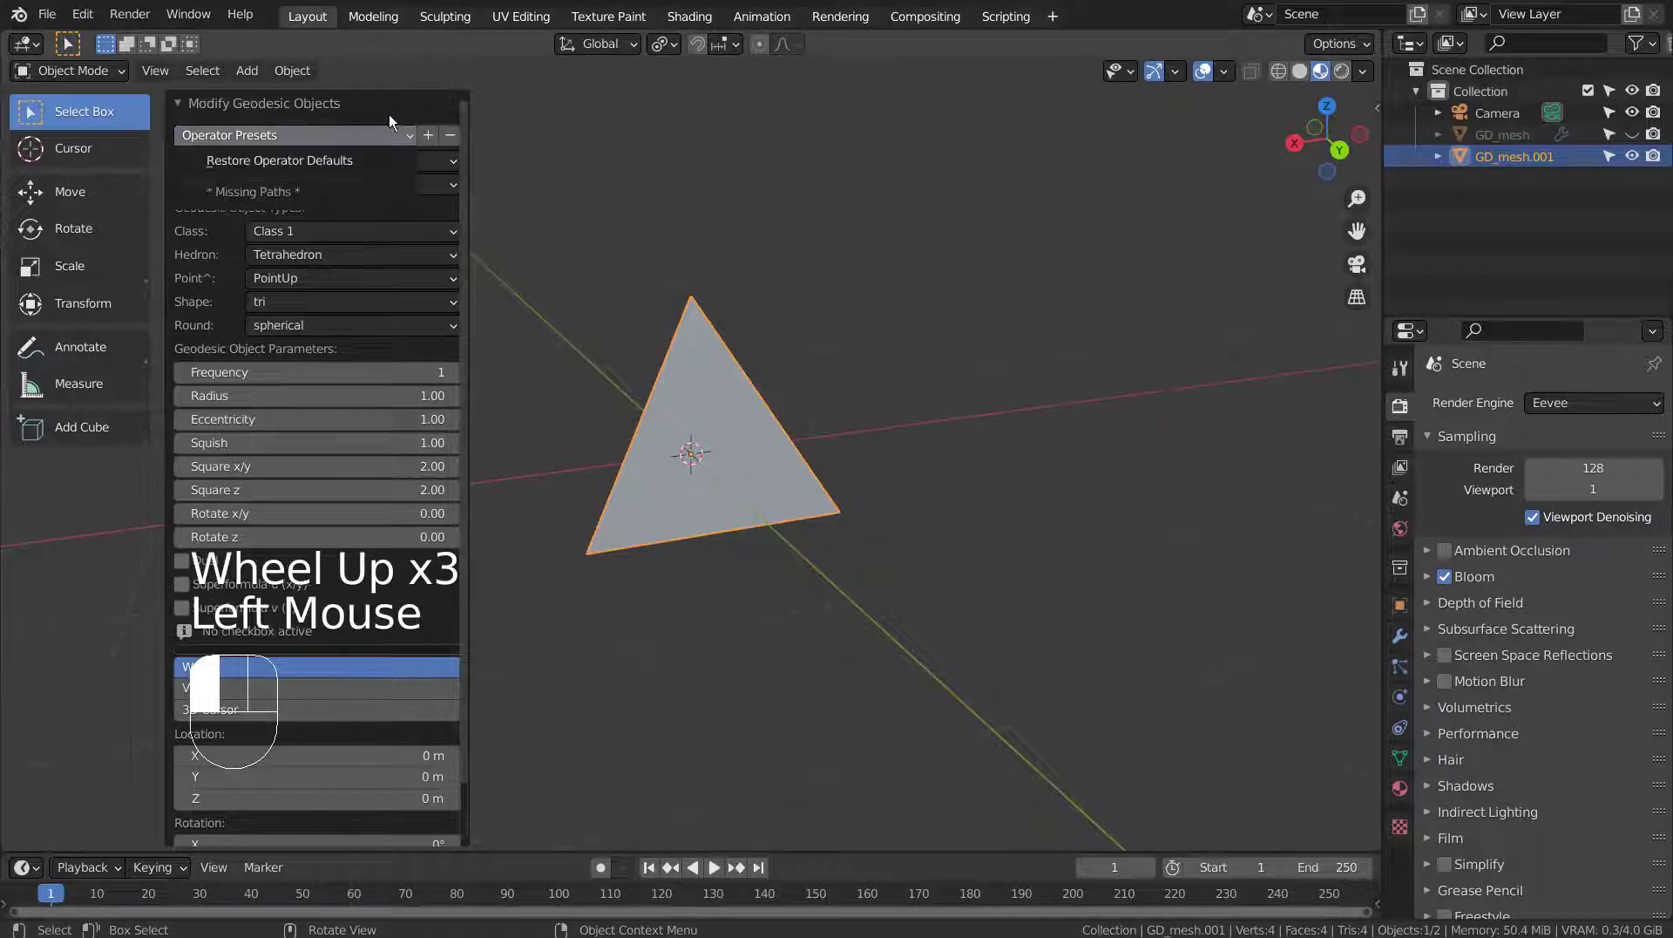
click(390, 120)
click(388, 109)
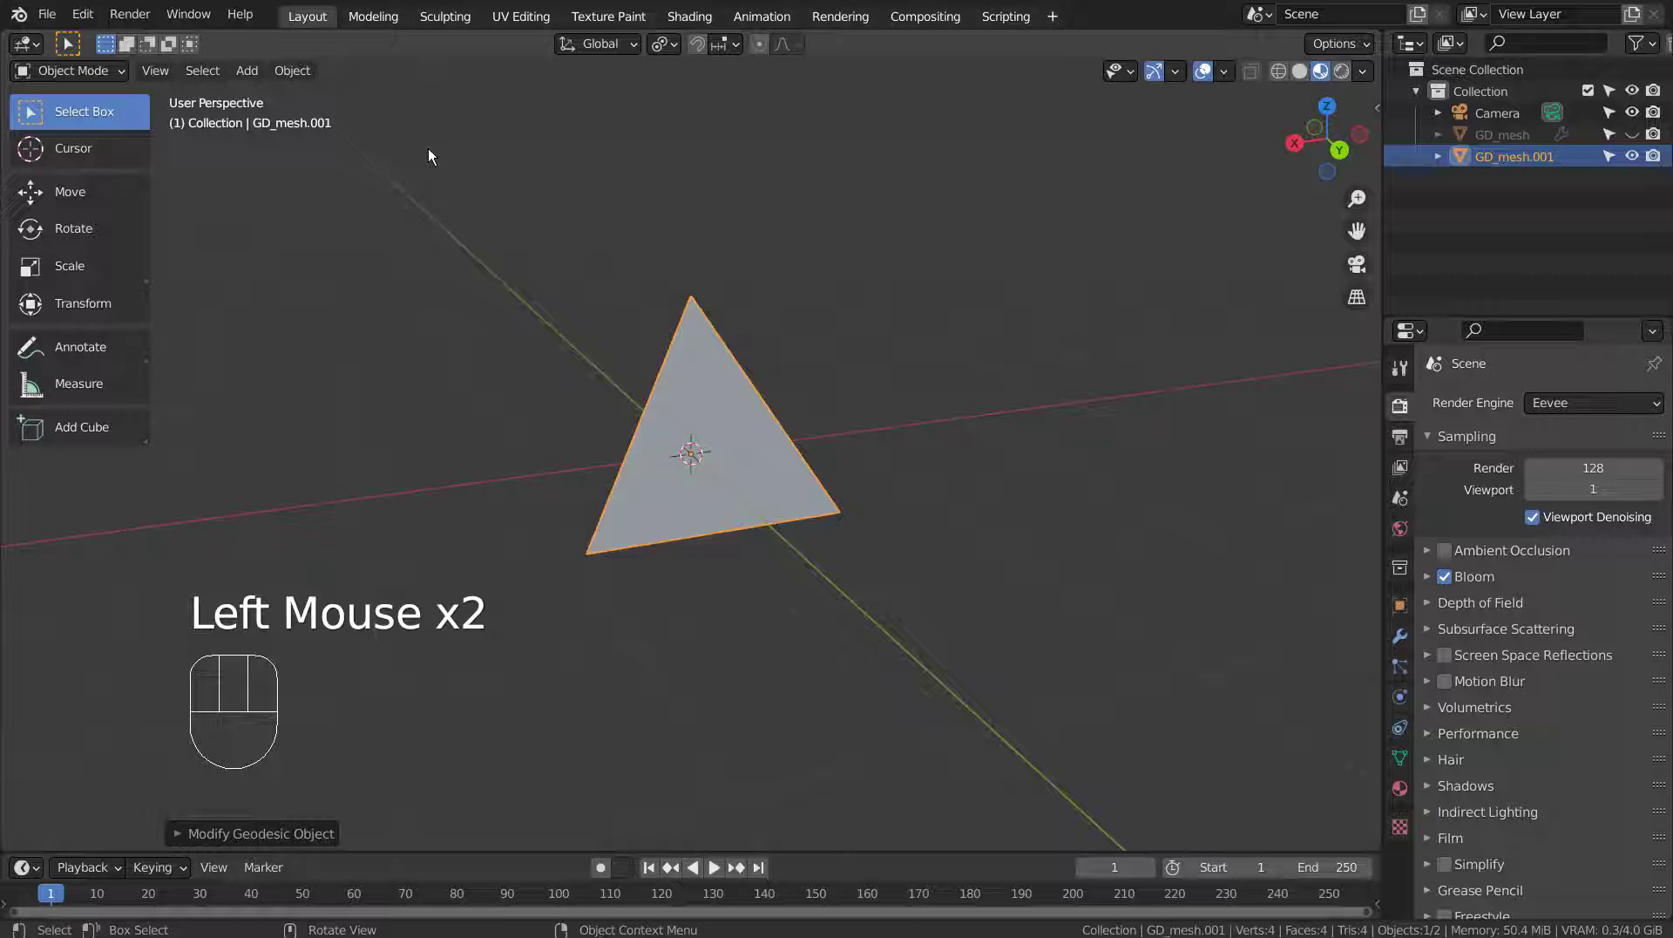
Reopen the geodesic settings via Change Geodesic Dome and expand its parameters.
click(681, 400)
right_click(680, 402)
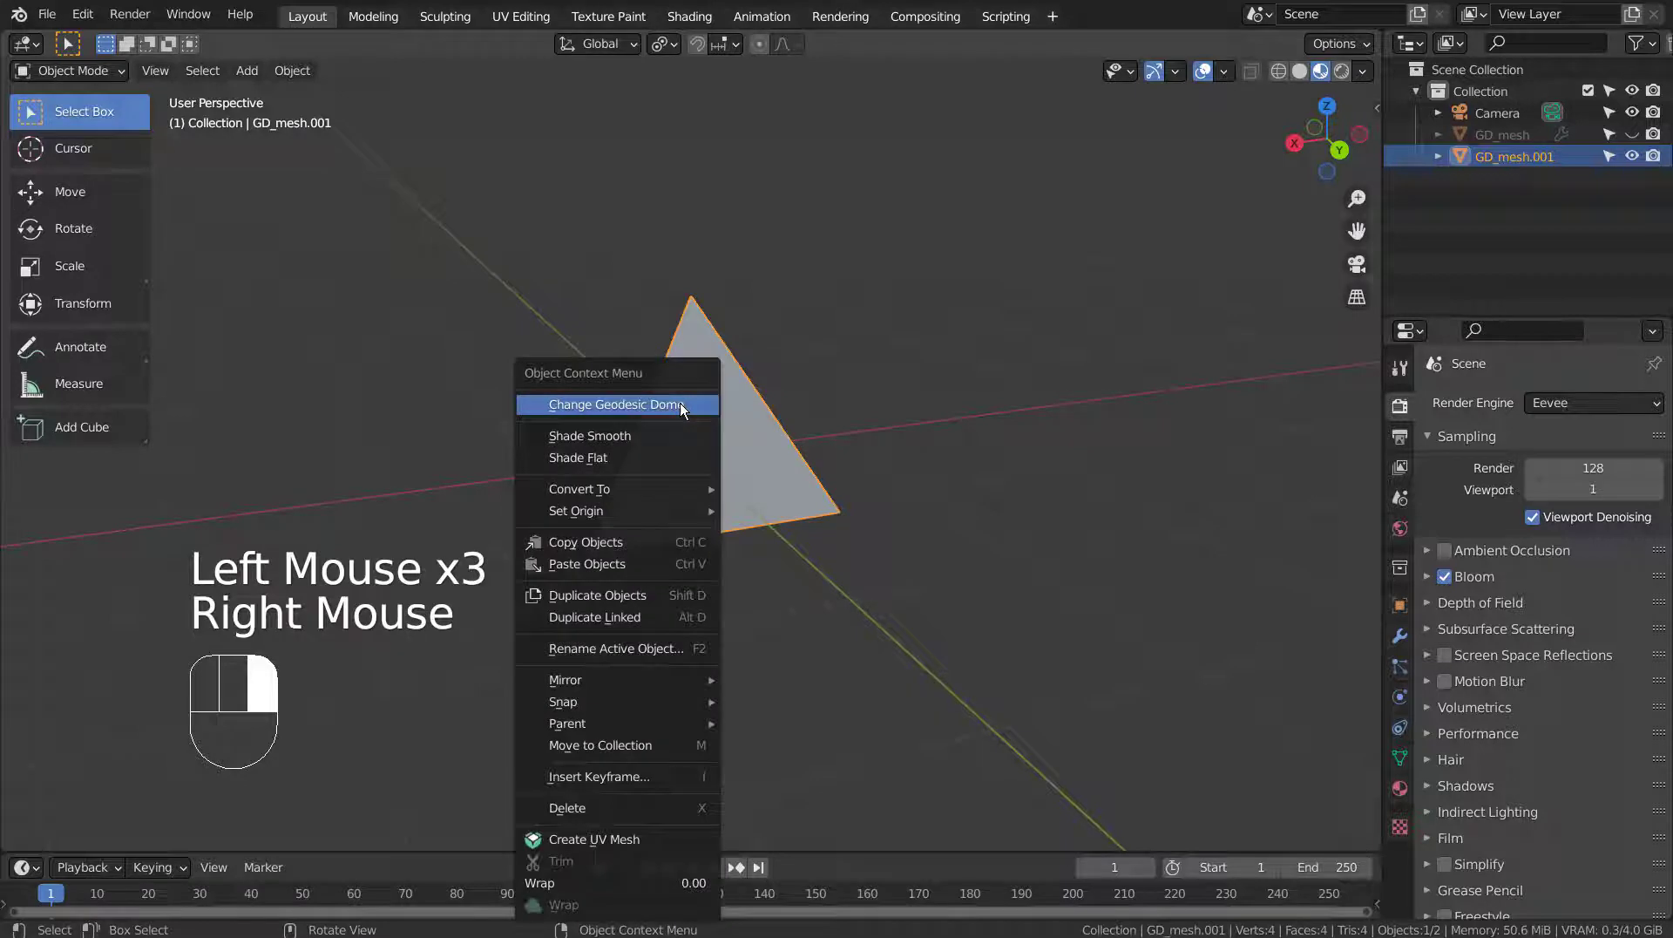
click(679, 407)
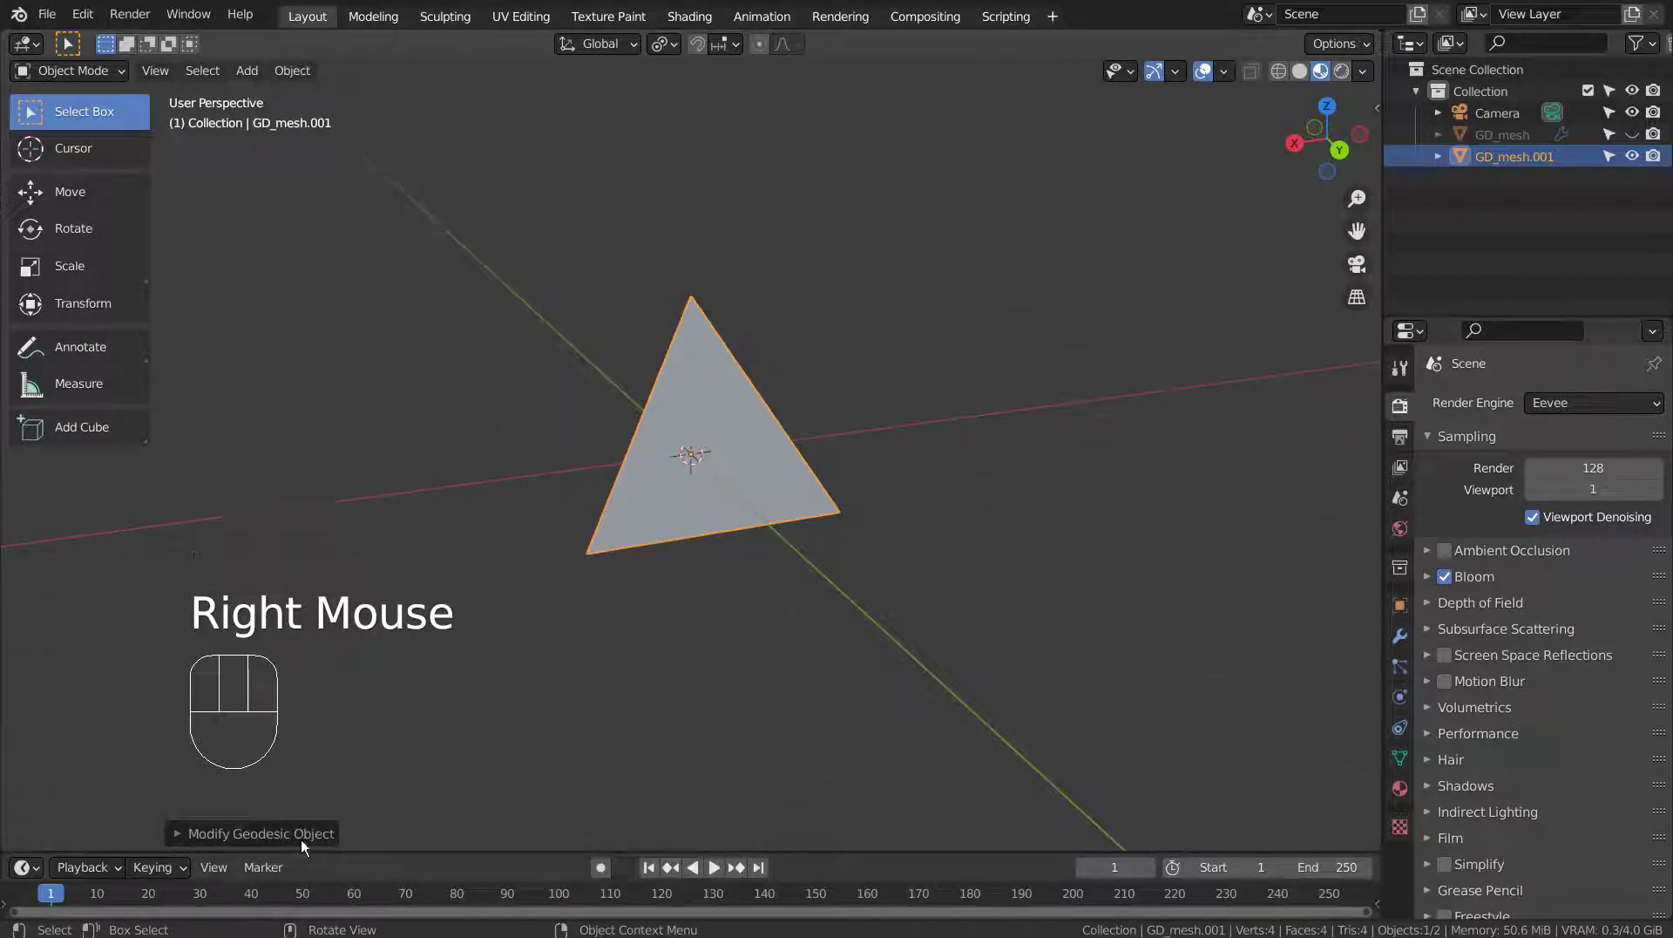
click(262, 833)
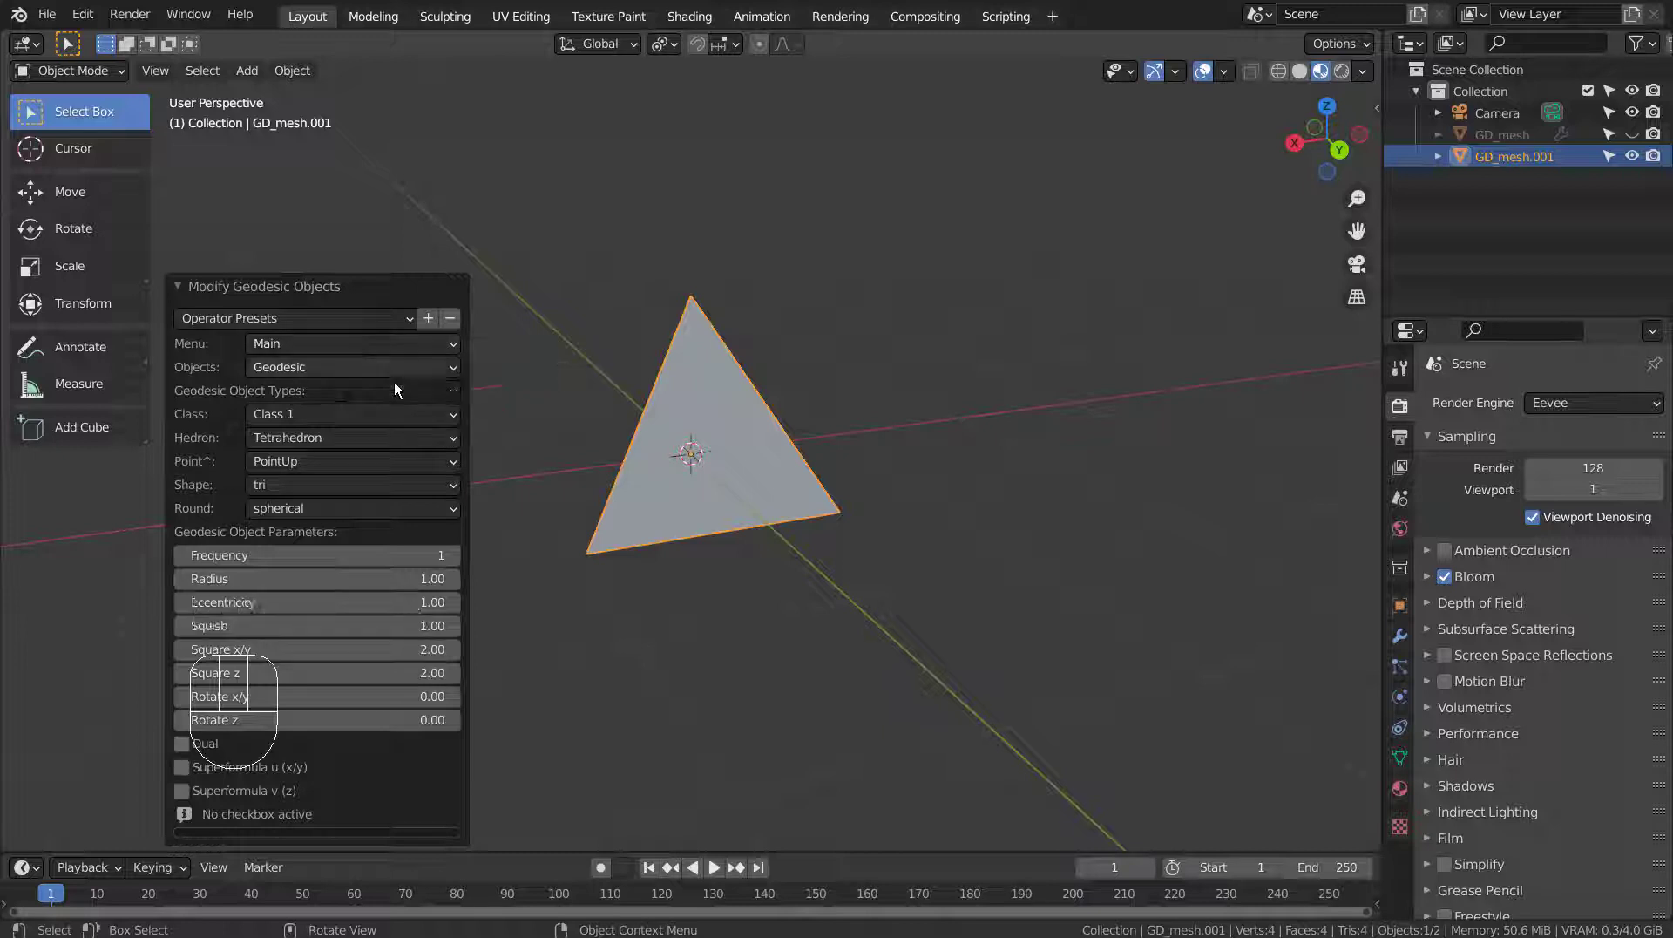
Set Hedron to Icosahedron, keep the type Geodesic, and set Shape to hex.
click(399, 437)
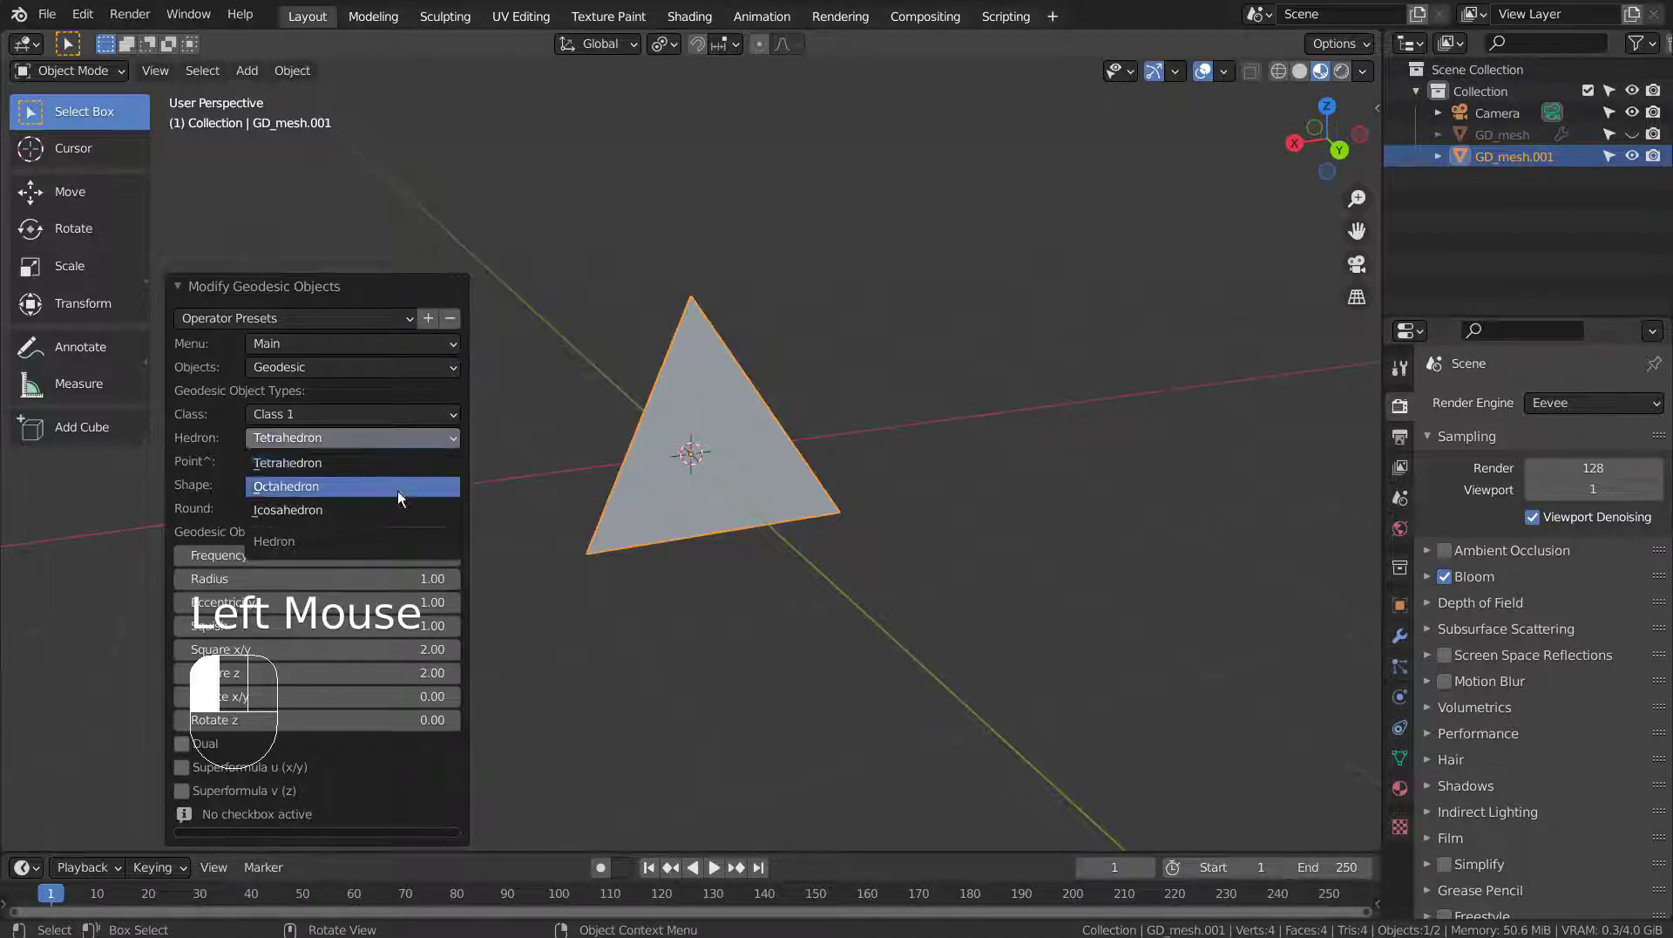
click(397, 488)
click(397, 438)
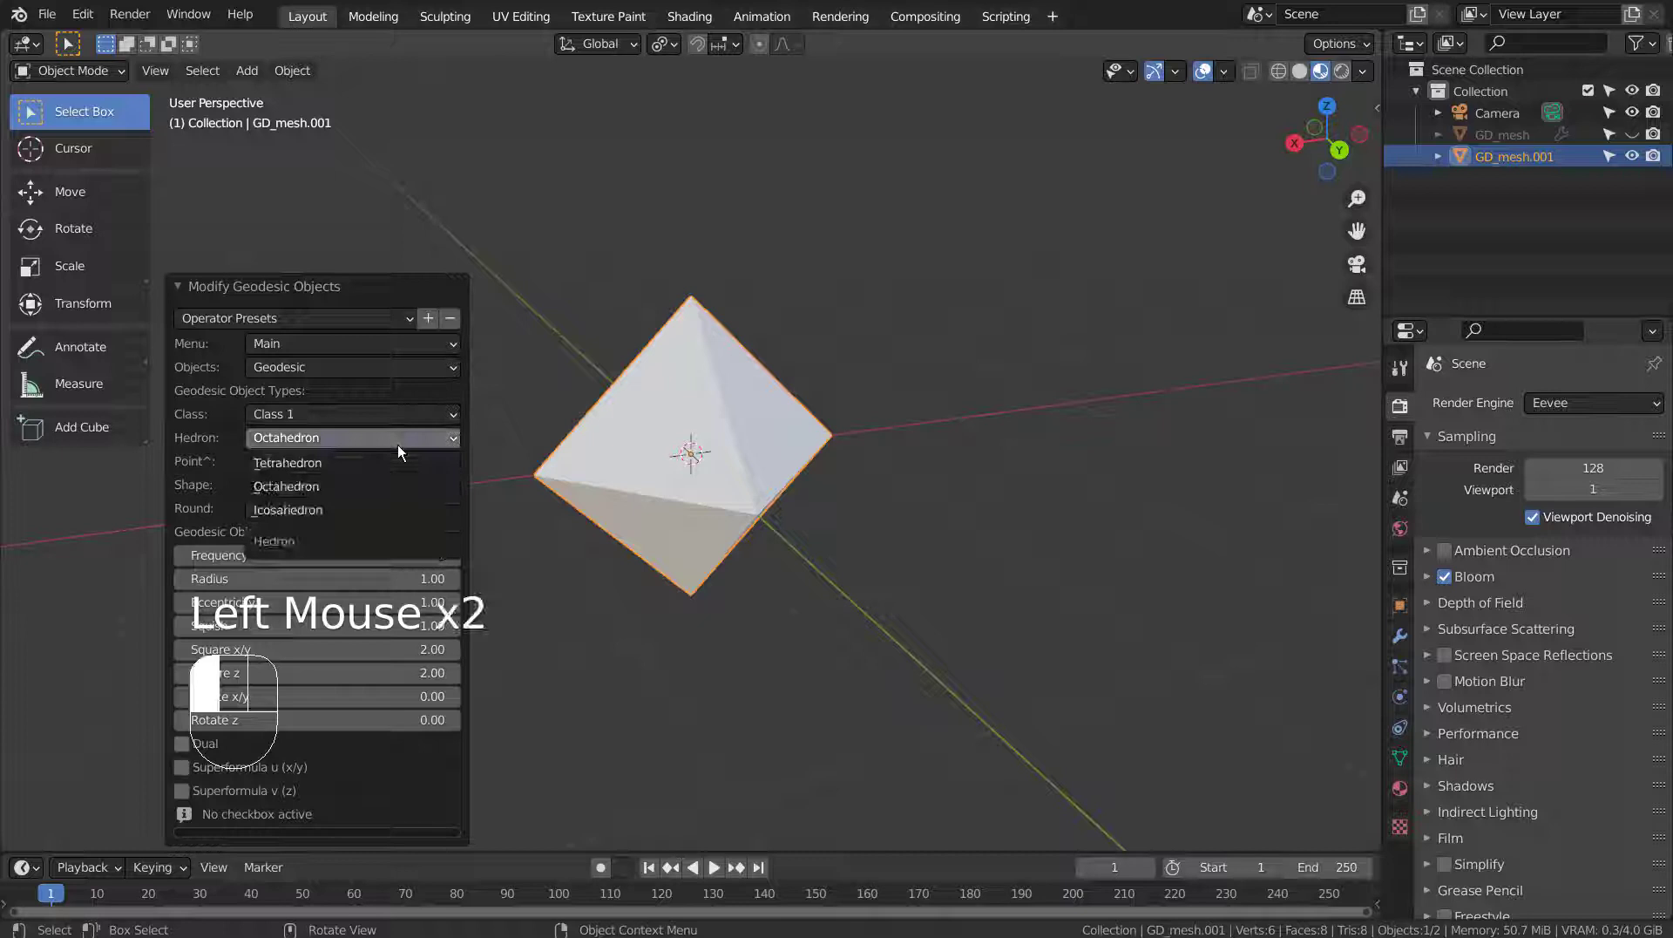
click(394, 505)
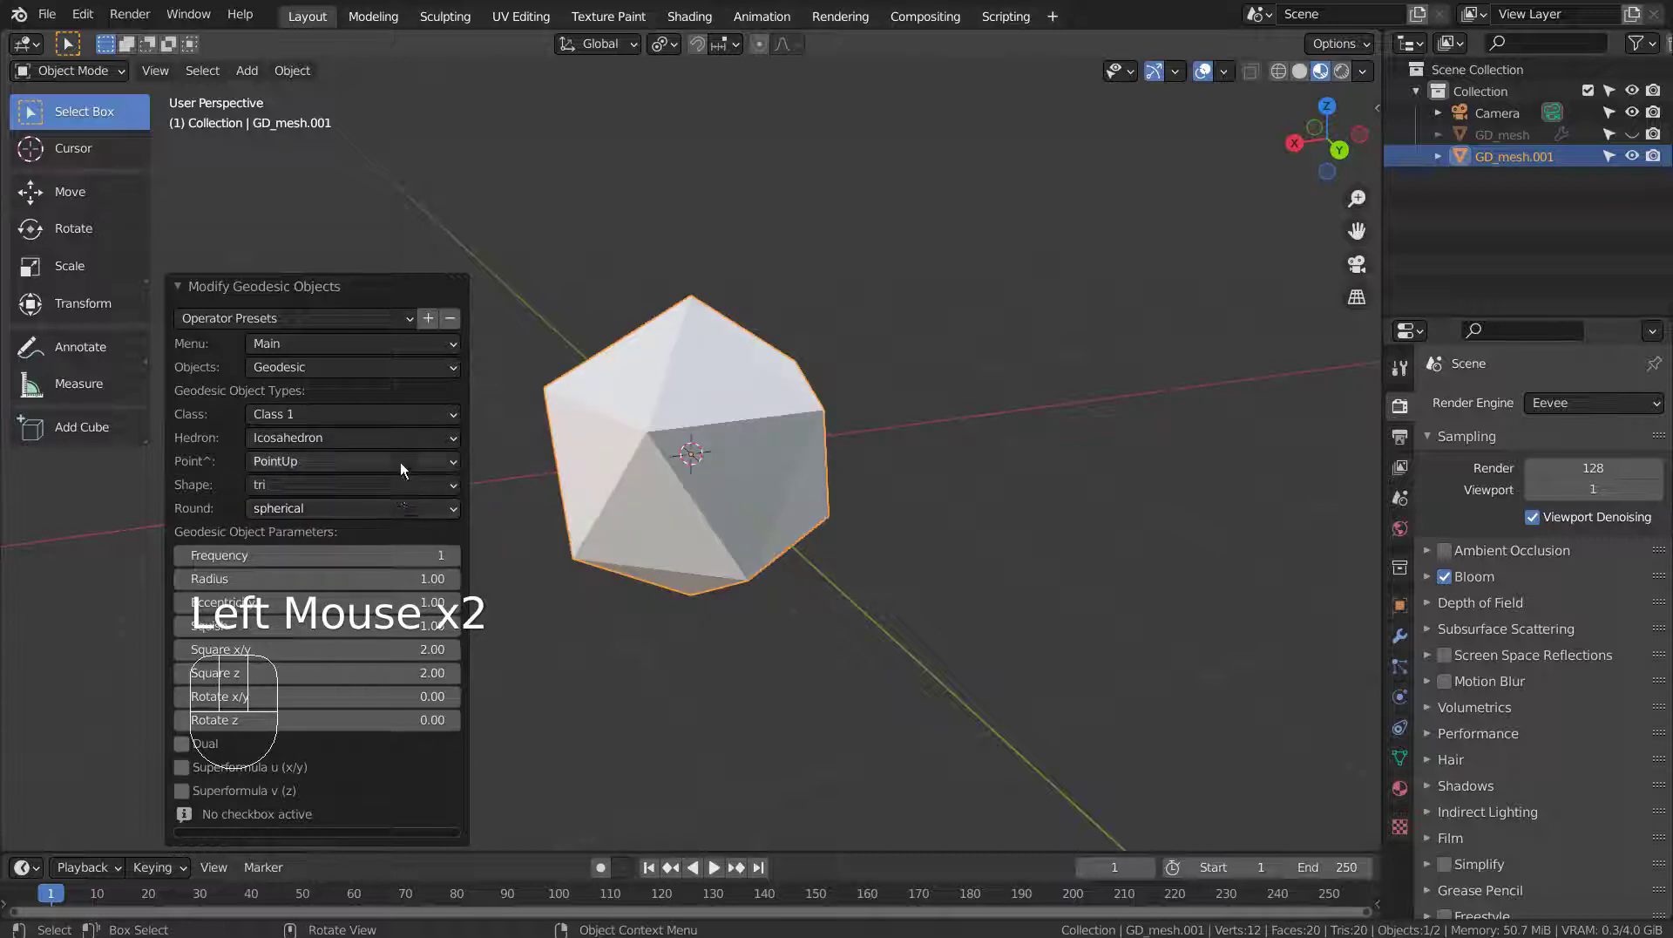
click(430, 367)
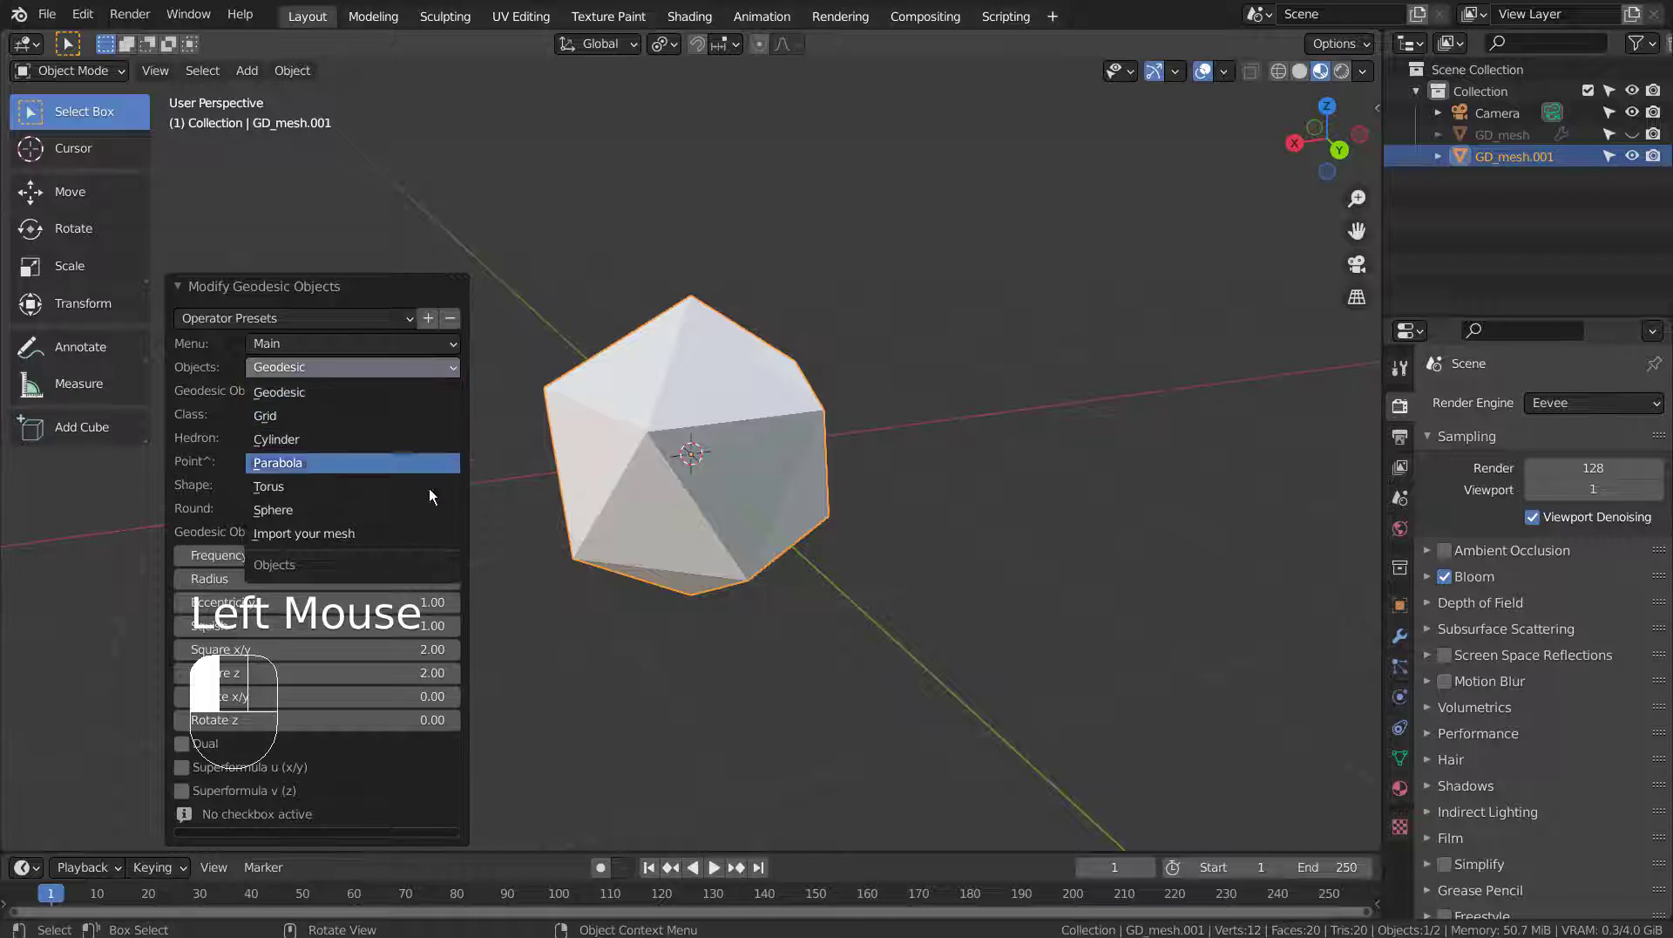
click(433, 360)
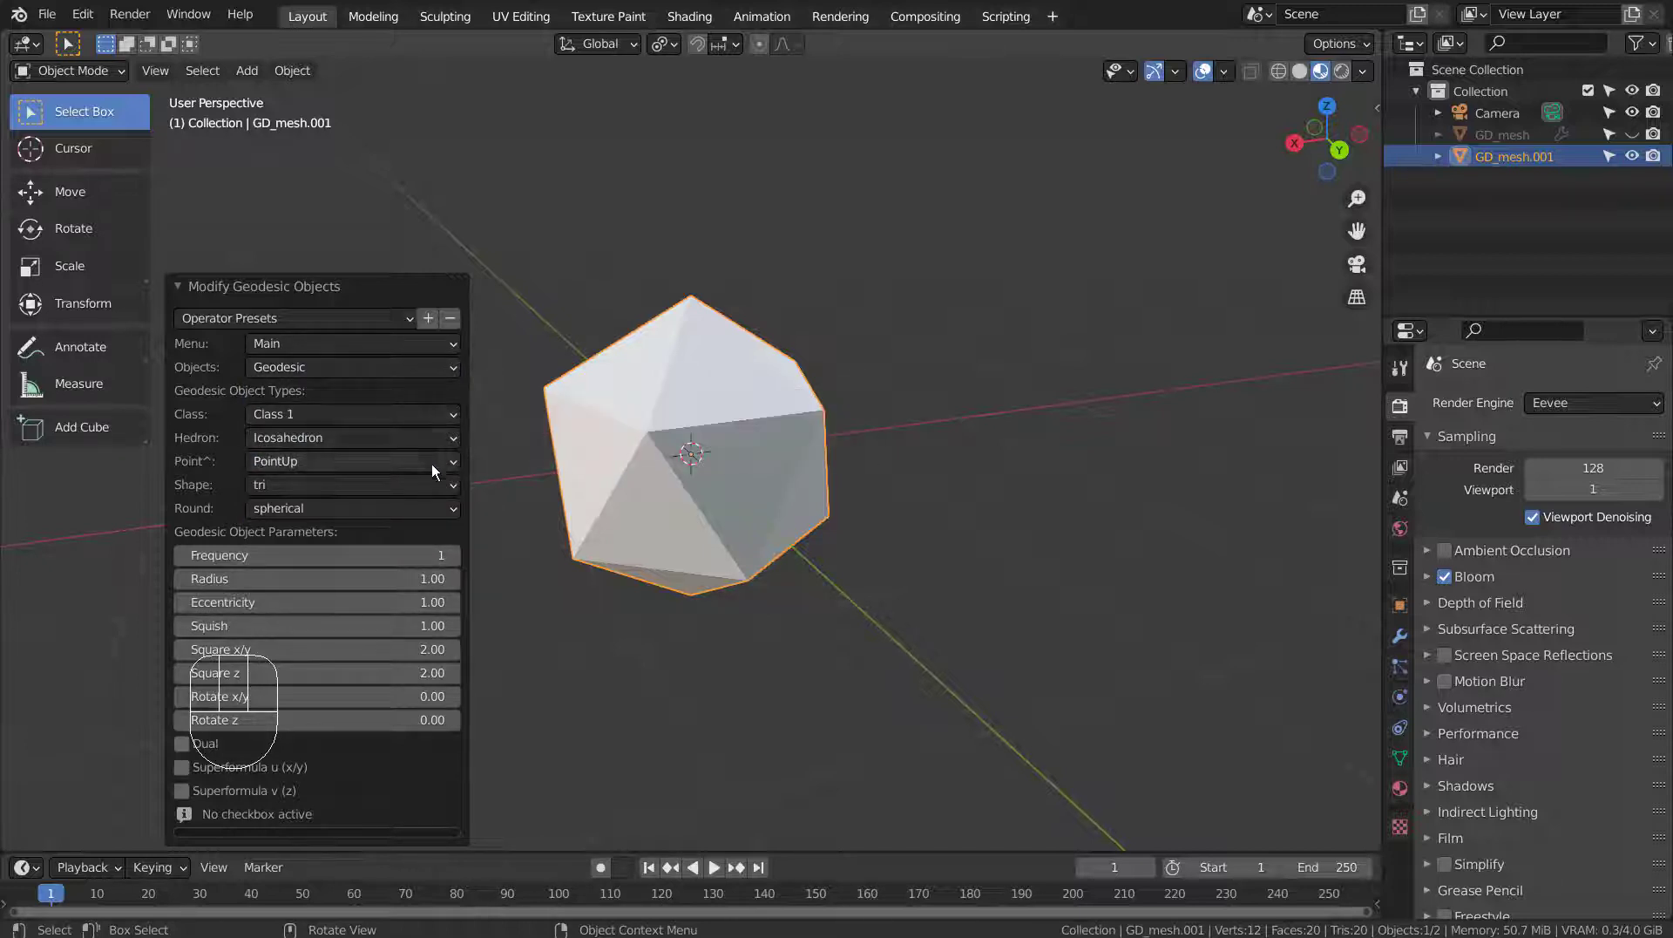
click(431, 487)
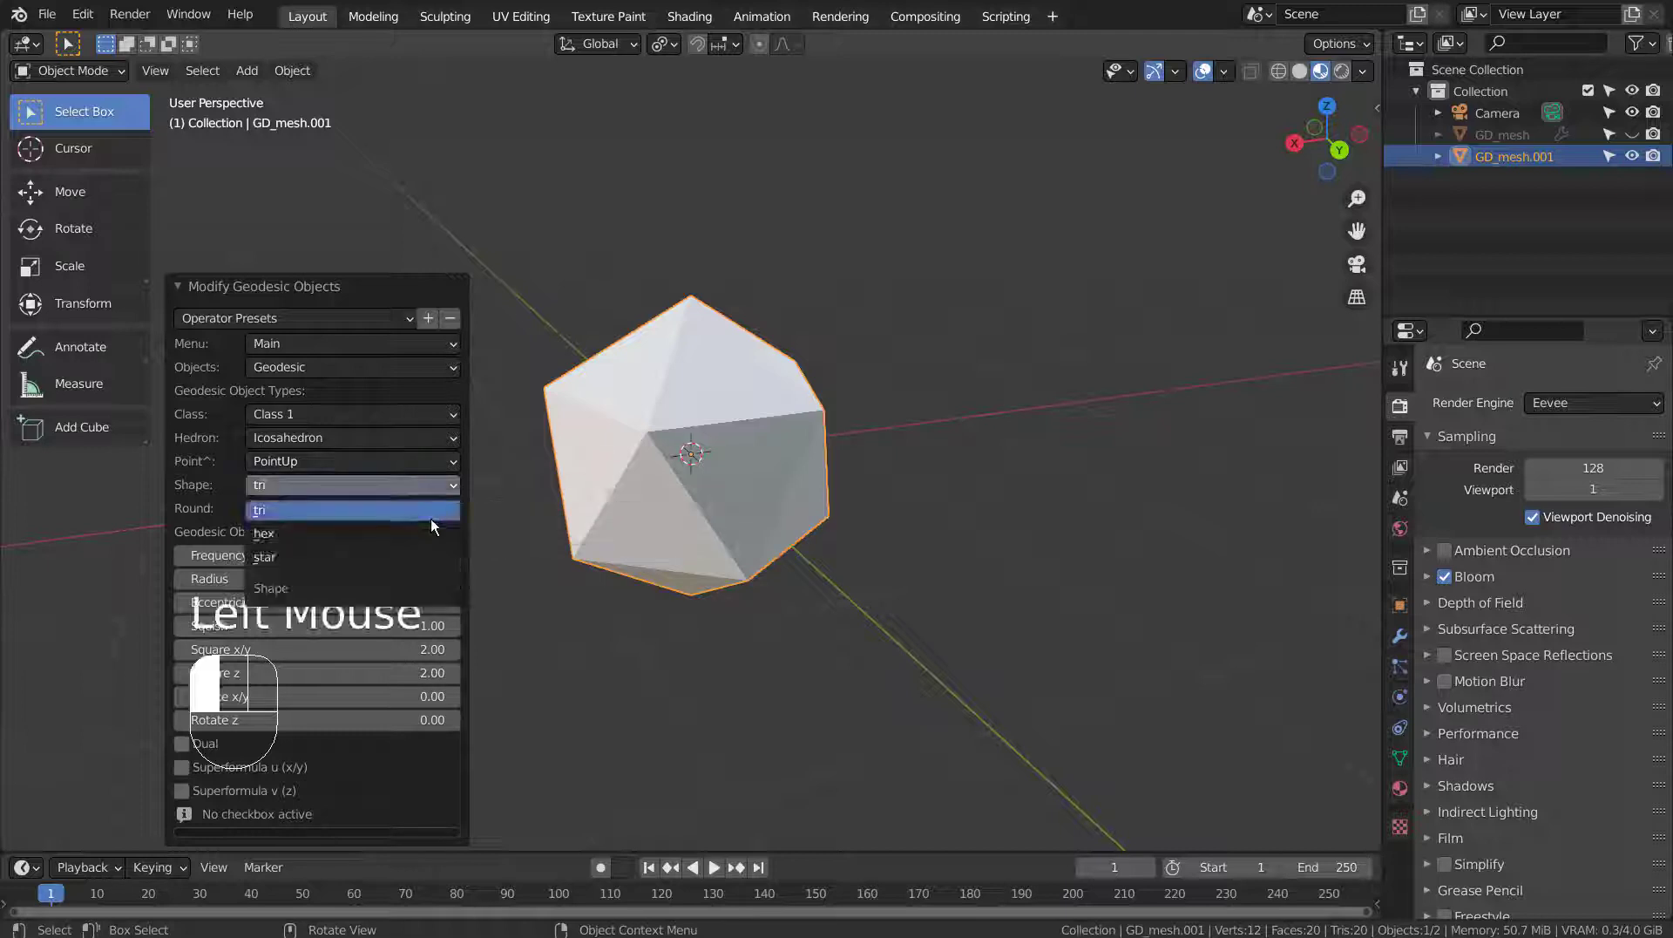
click(429, 530)
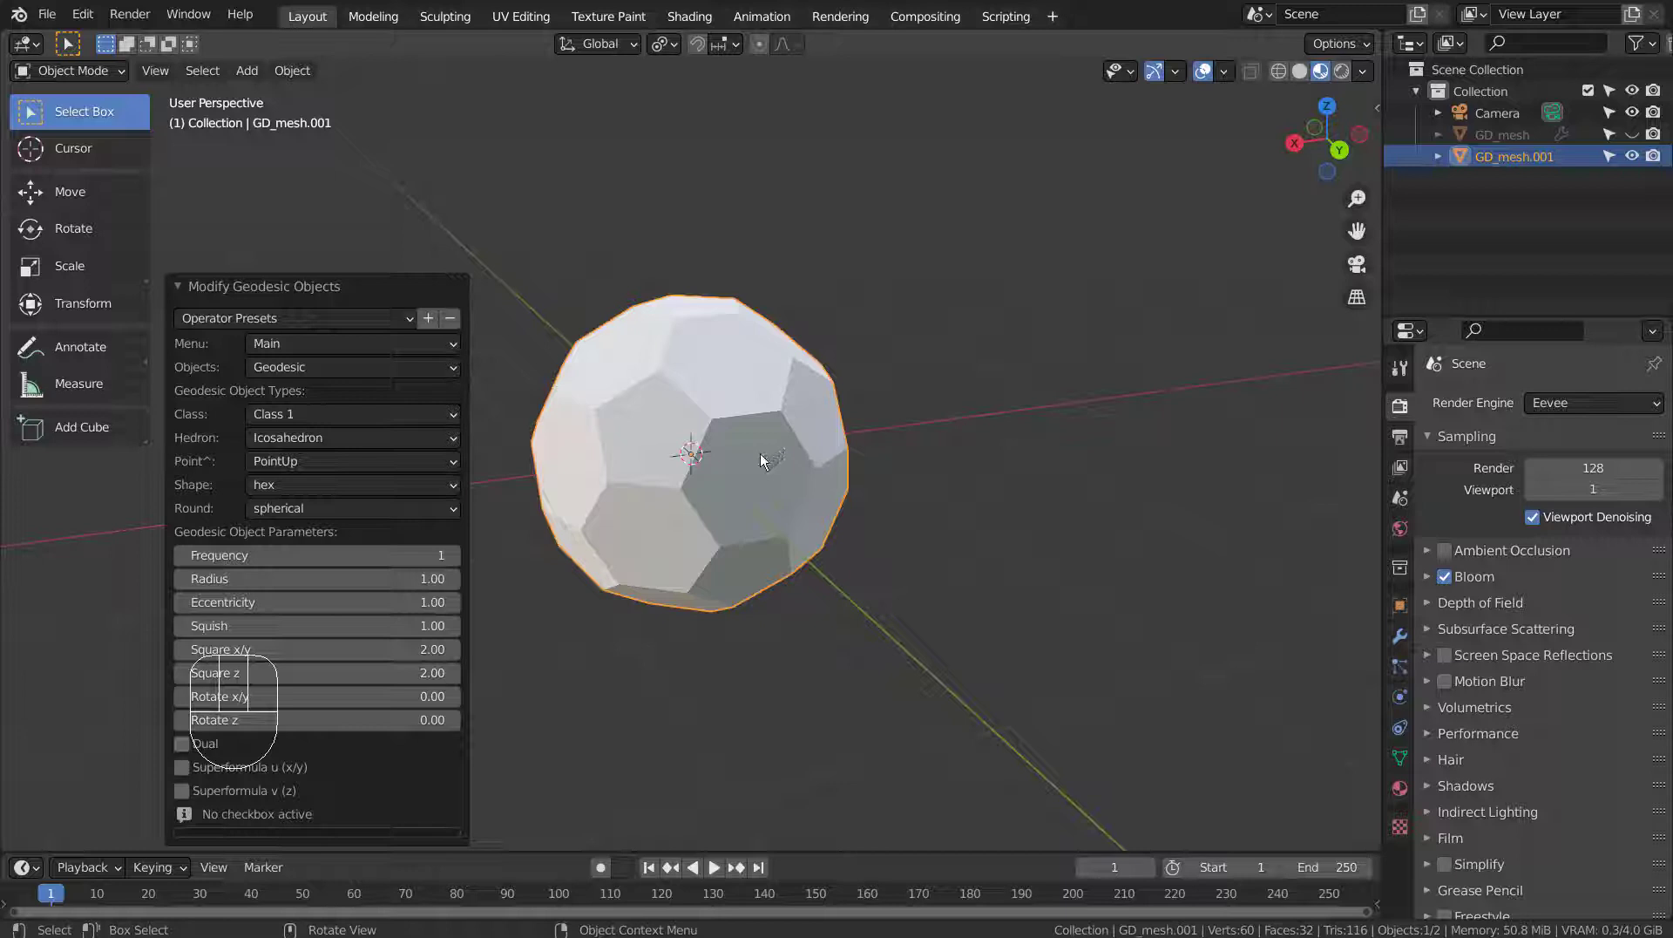
Try Frequency 2 and Radius 1.03, then revert to Frequency 1 and Radius 1.00.
click(453, 555)
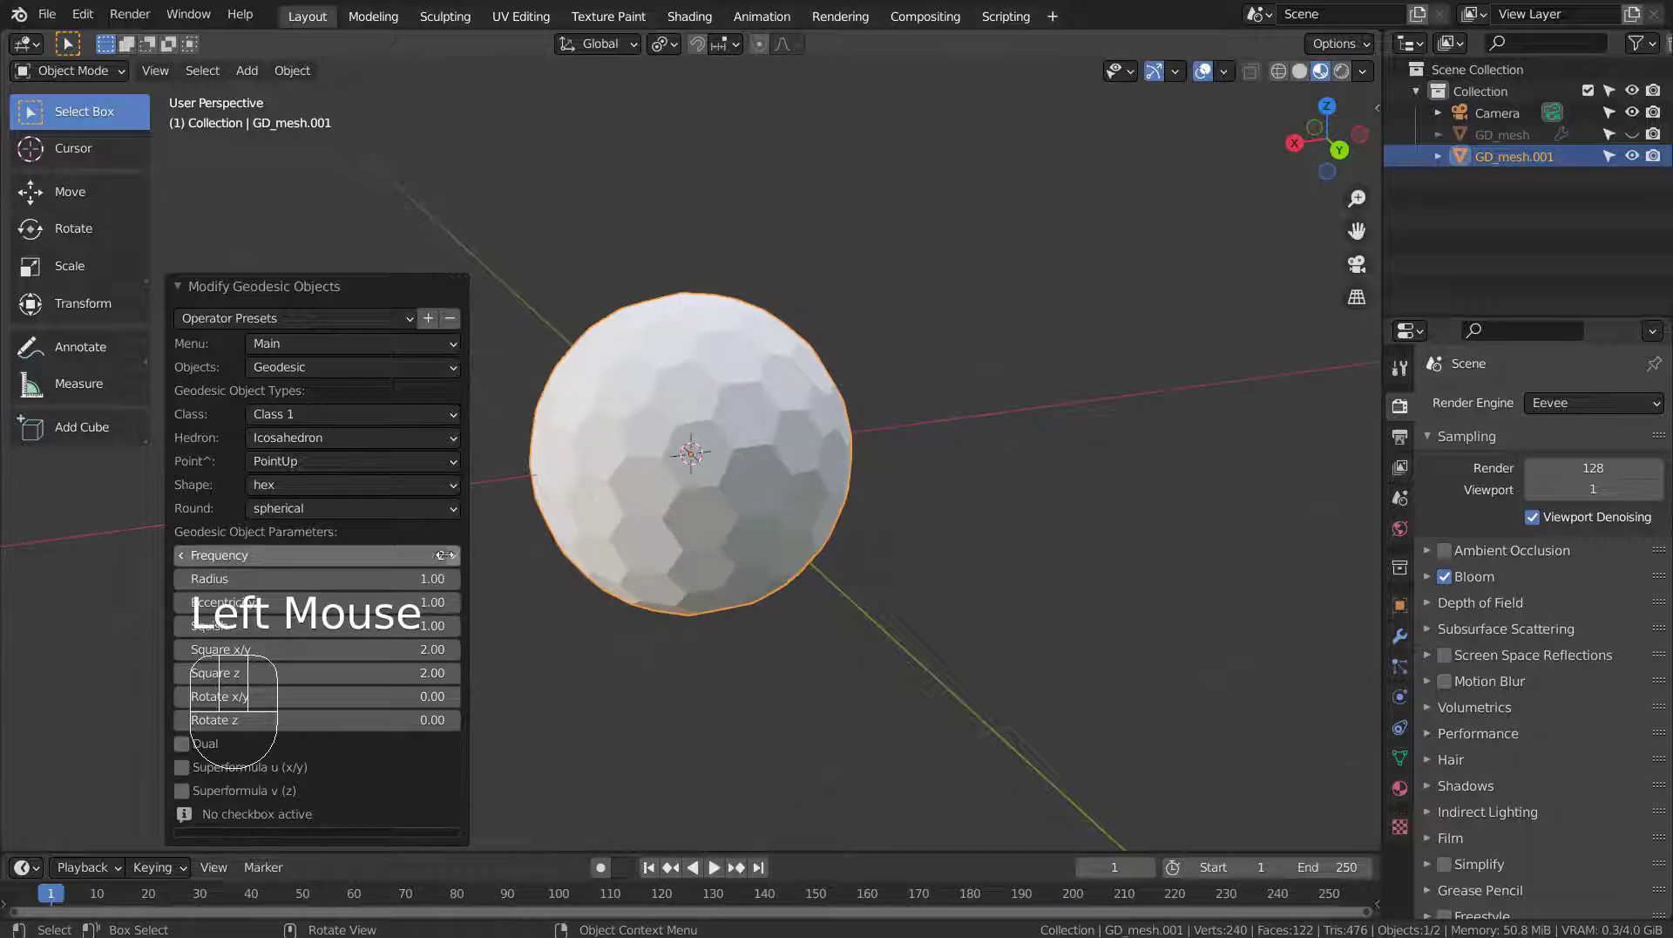
click(182, 555)
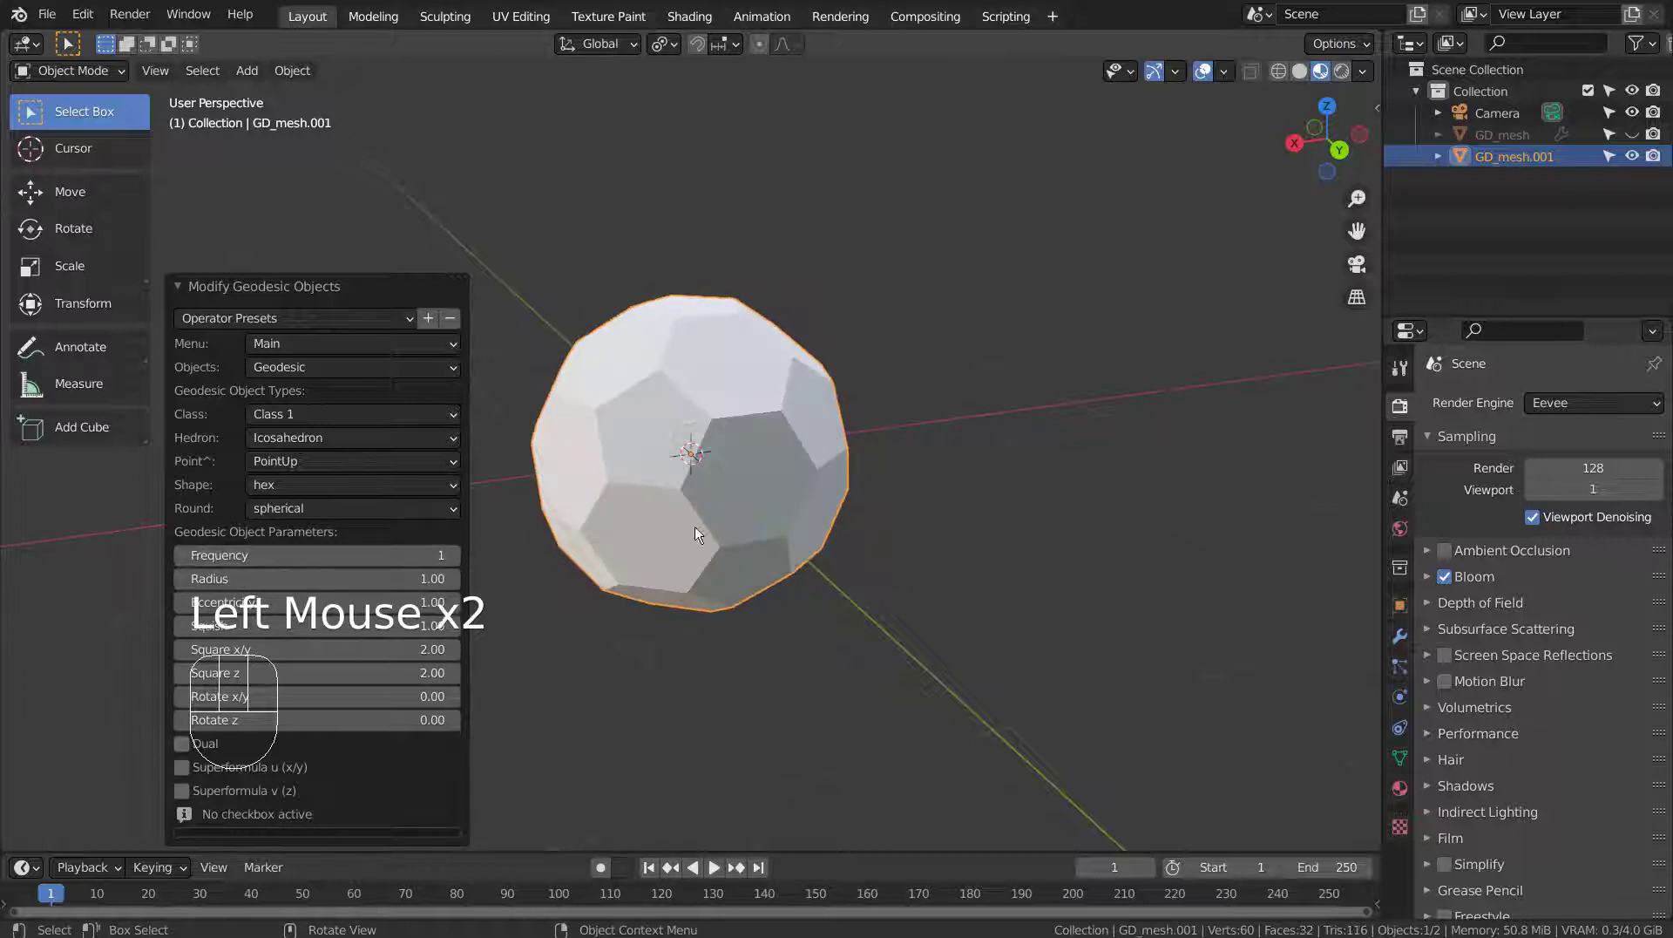
middle_drag(767, 462, 755, 540)
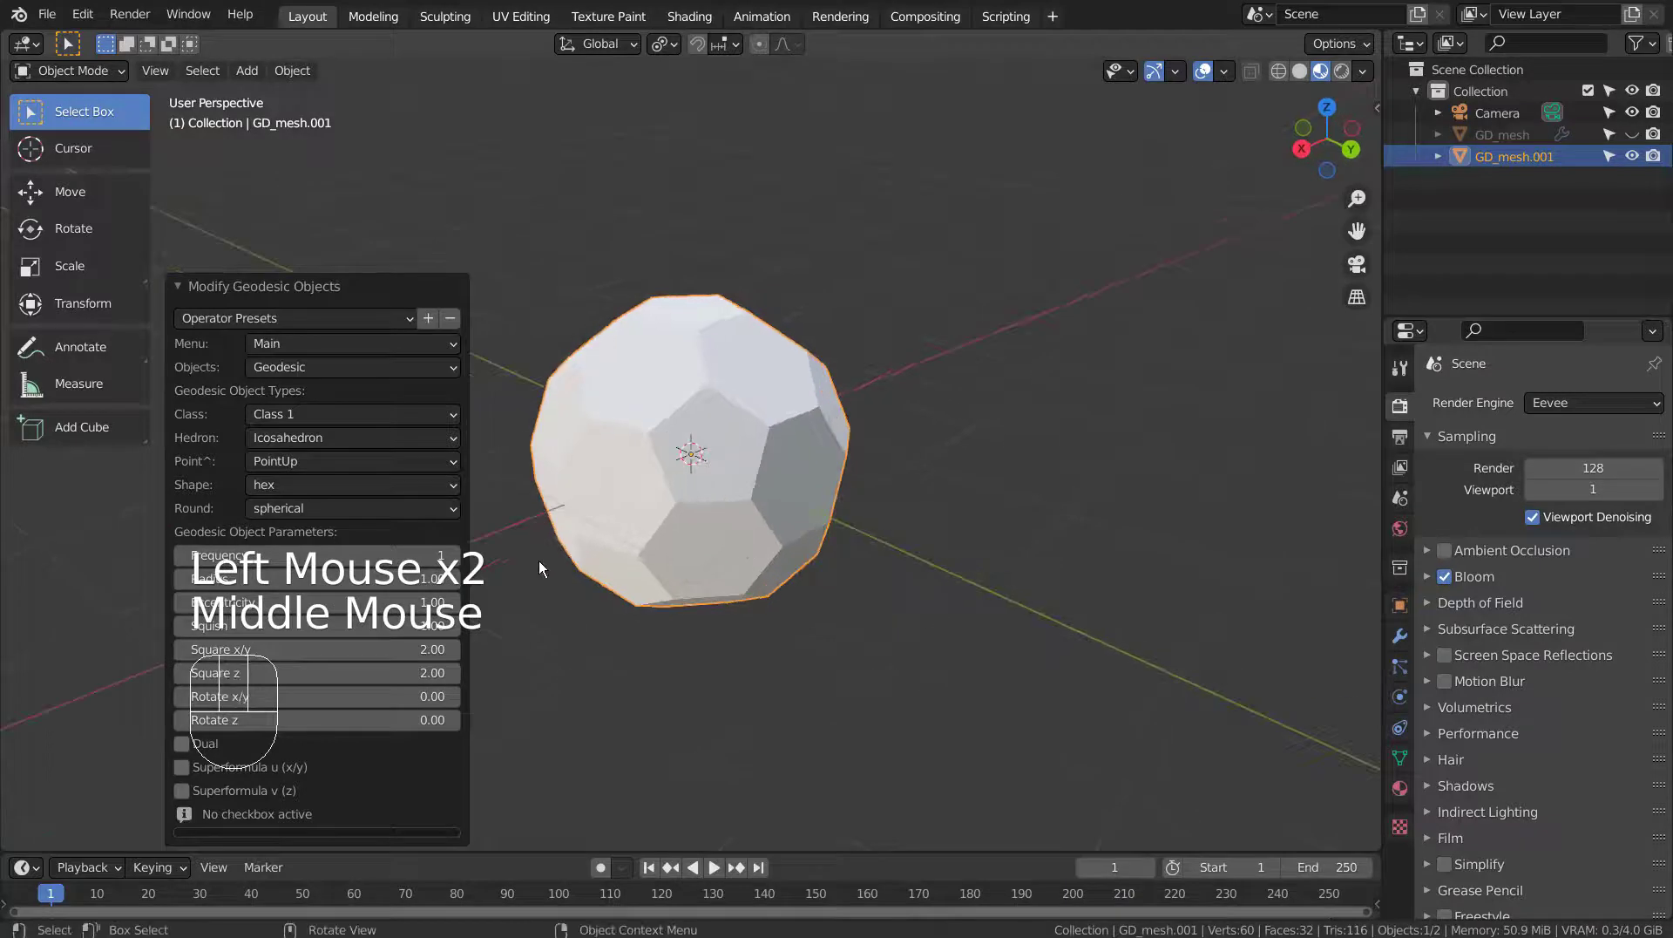
click(452, 580)
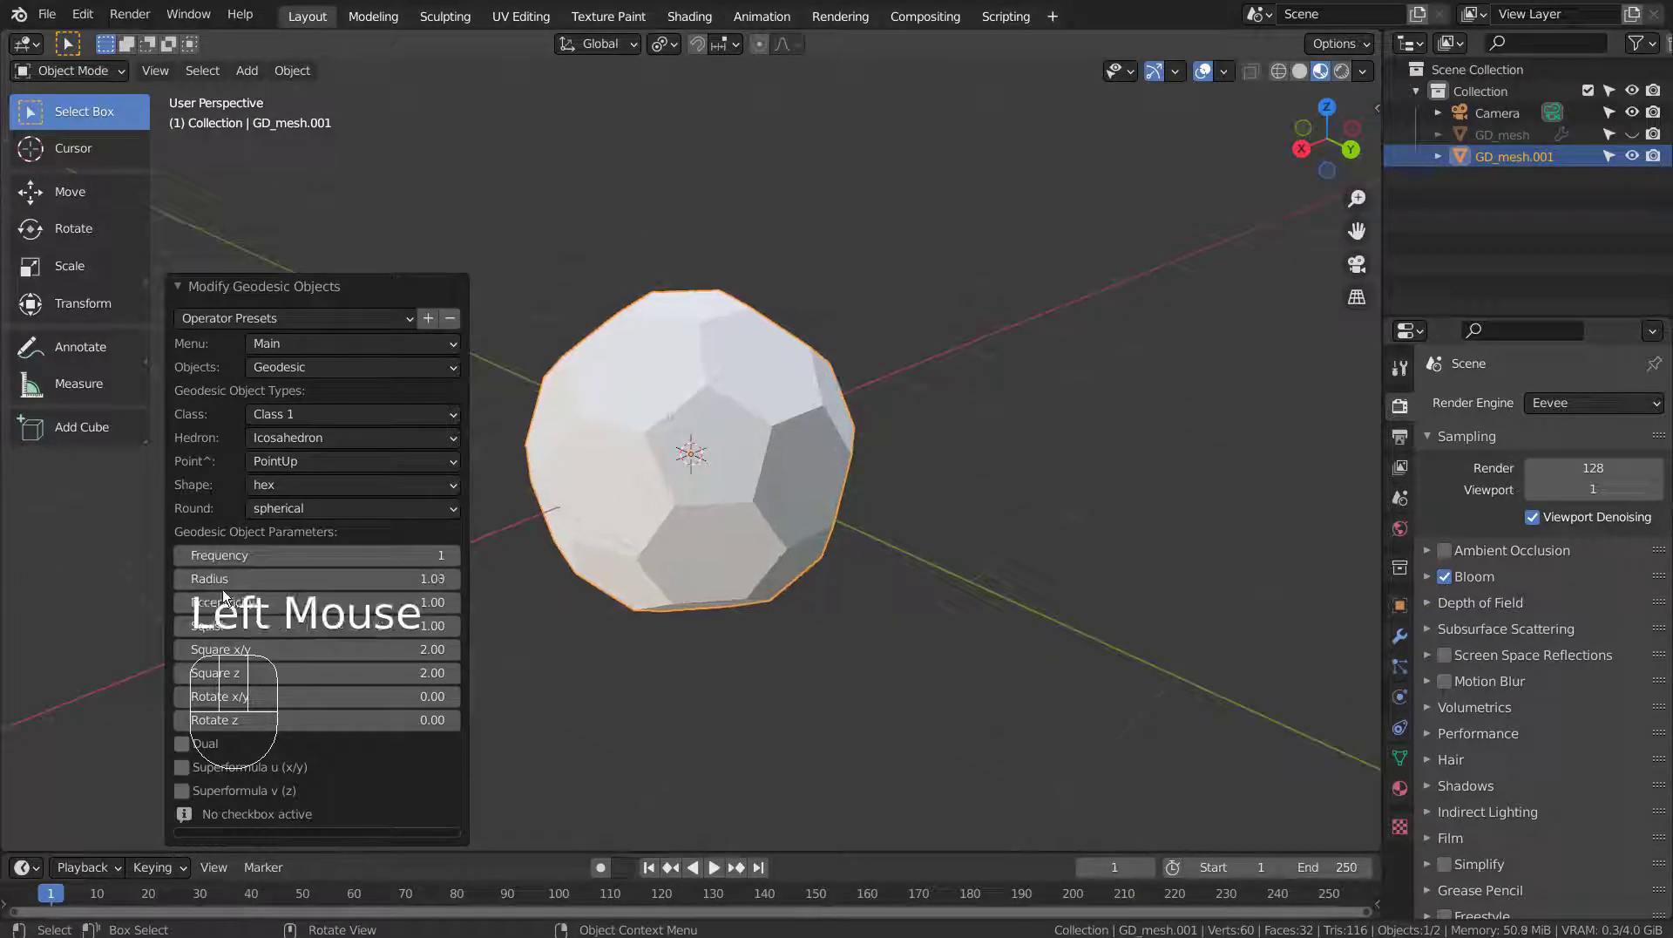
double_click(183, 579)
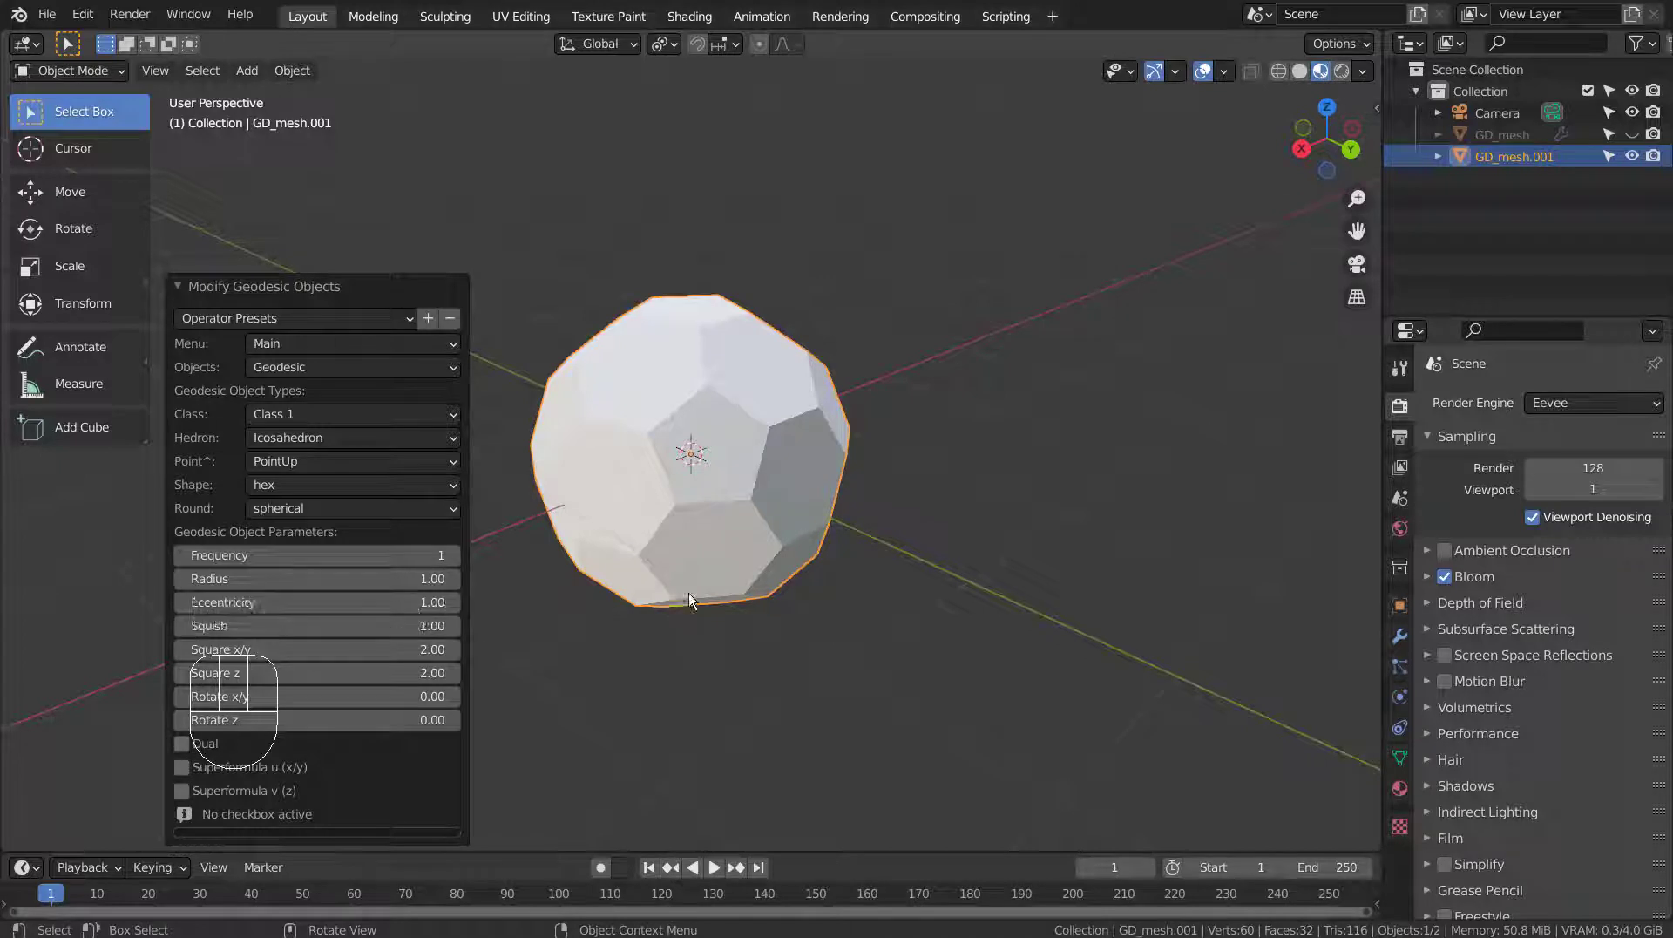
Accept the geodesic settings and select a single face in Edit Mode face select.
click(727, 491)
key(Tab)
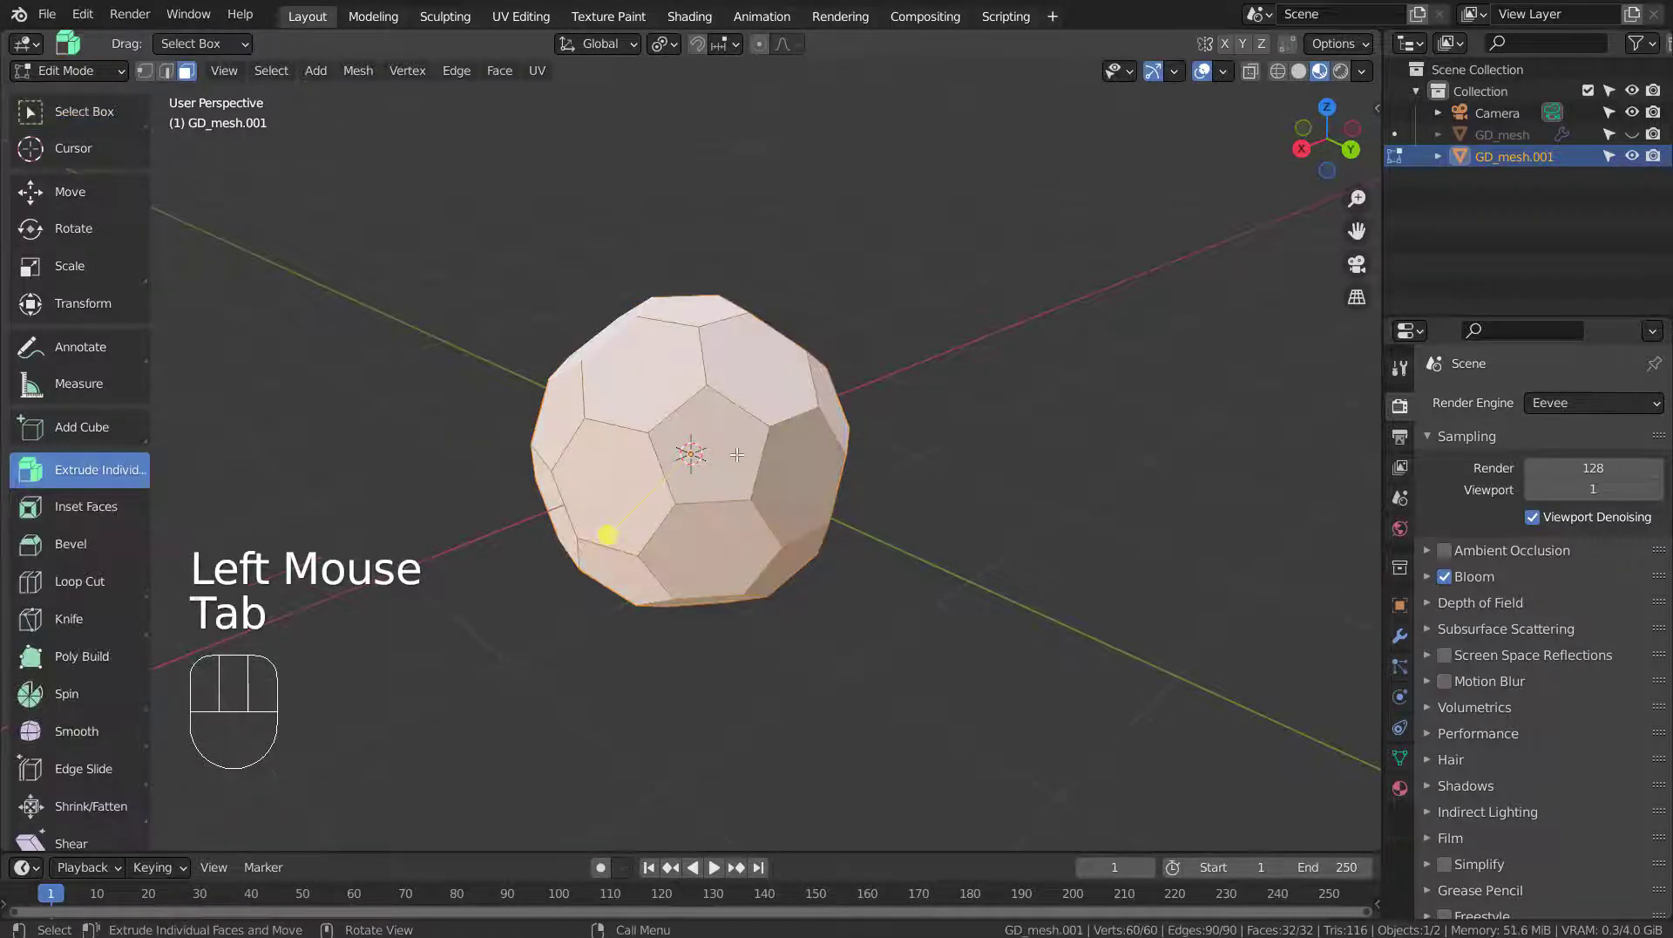
key(3)
click(742, 443)
middle_drag(742, 443, 677, 443)
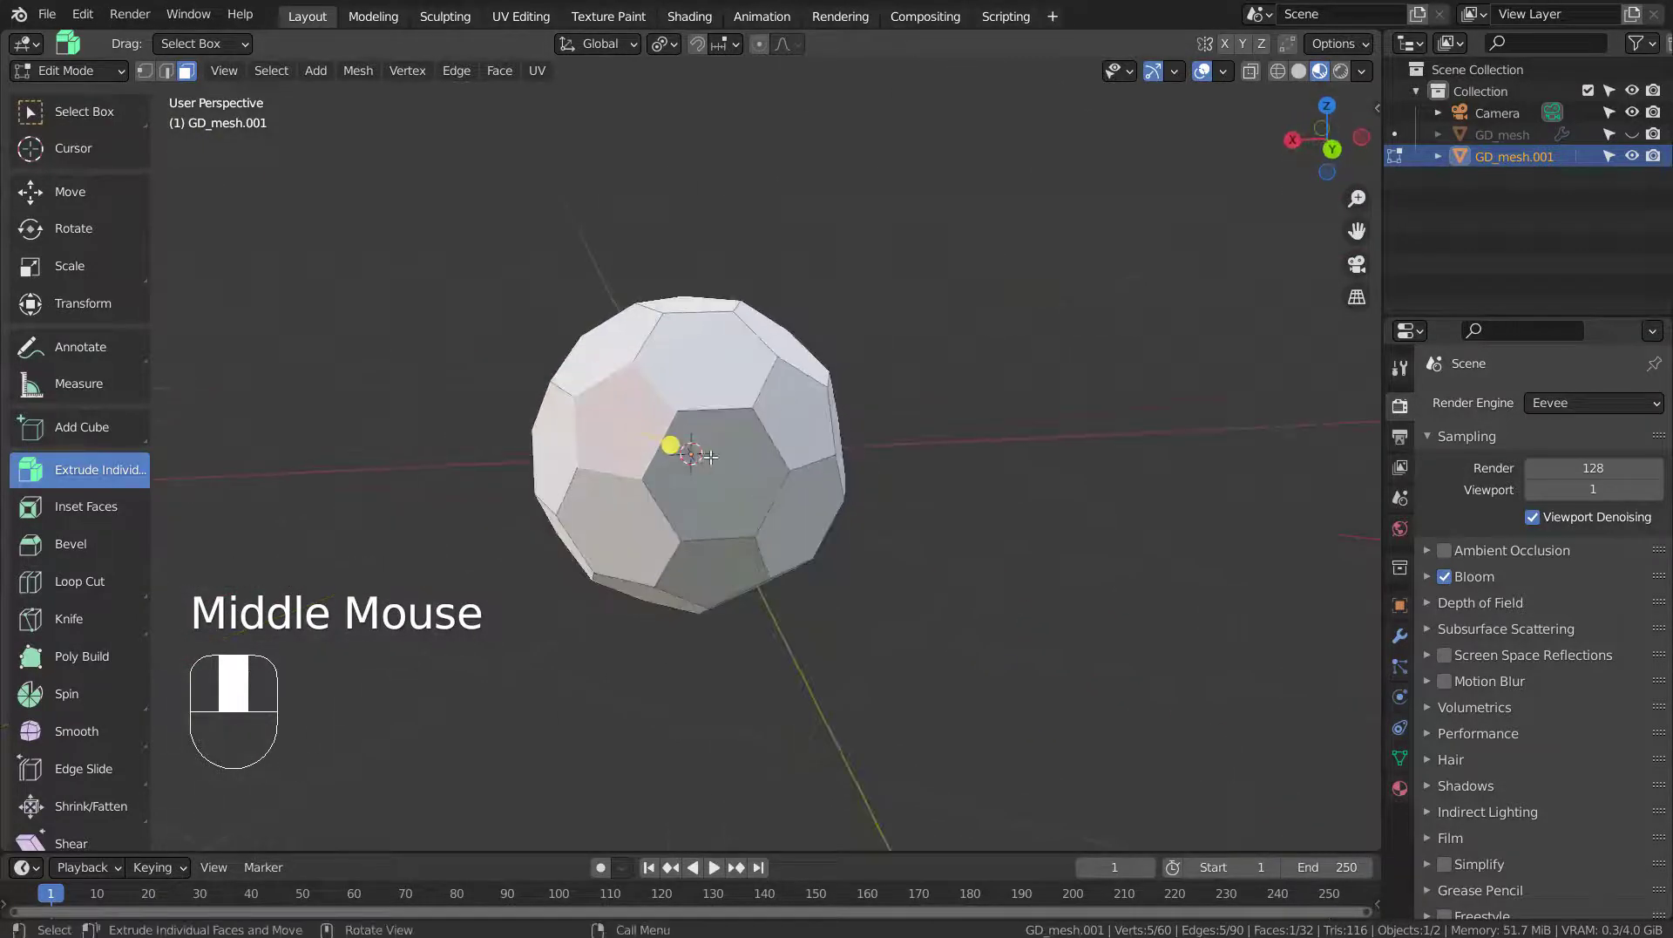
Navigate the view with fly mode, then bring up the Select Similar menu.
key(shift+f)
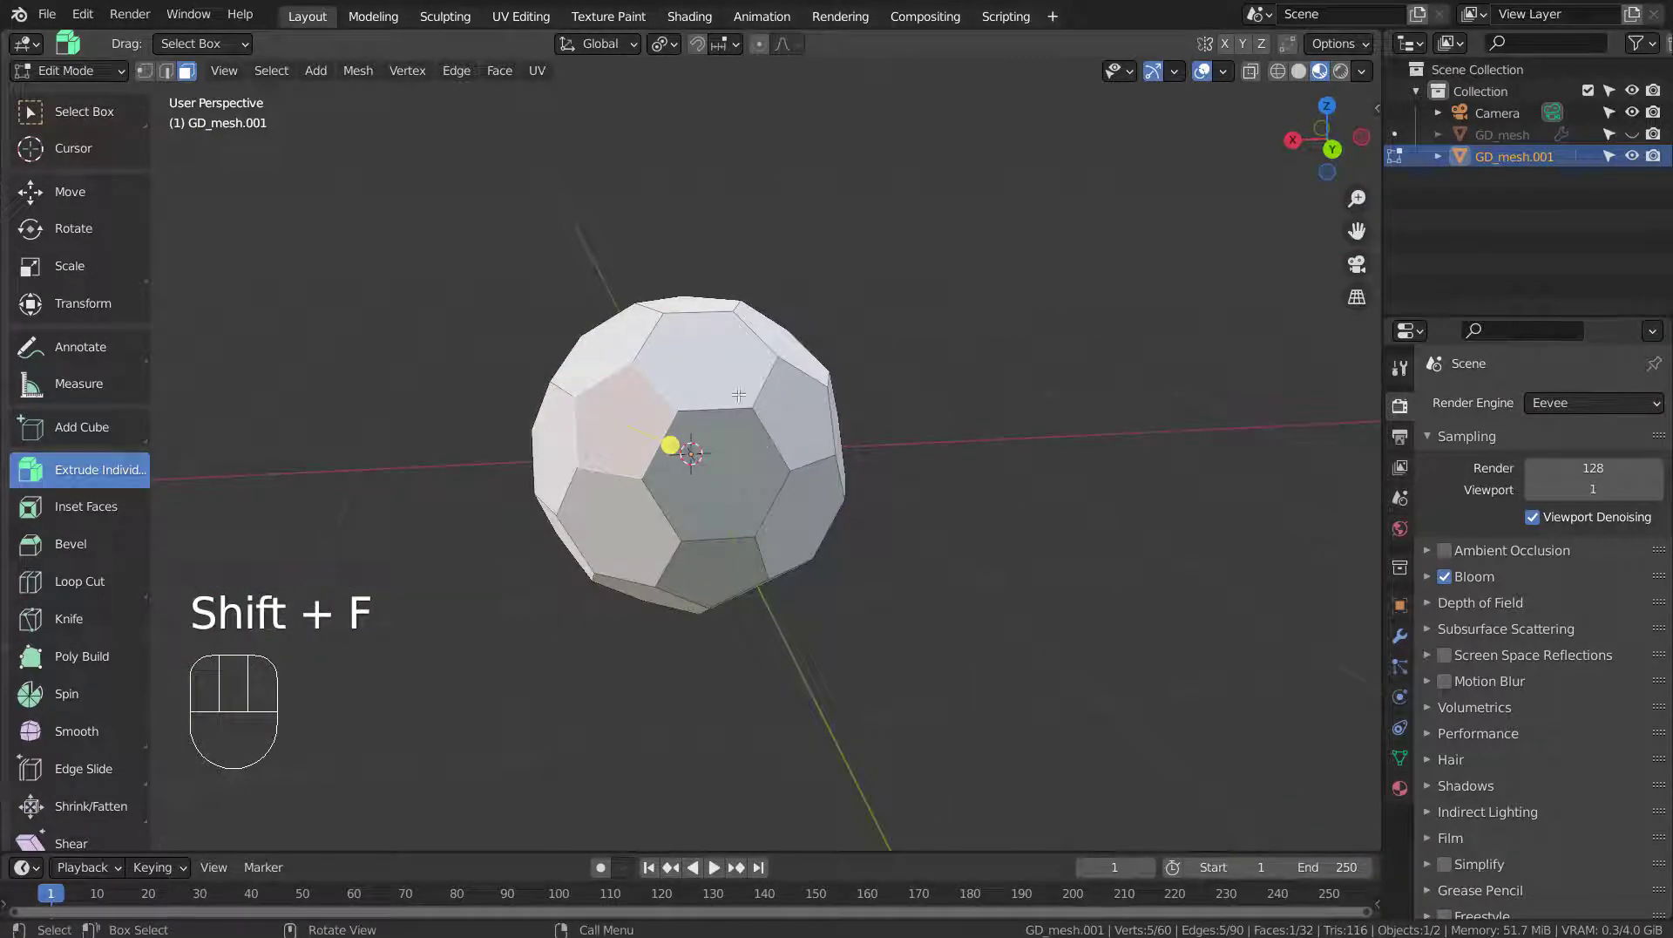
key(Tab)
key(Tab)
key(shift)
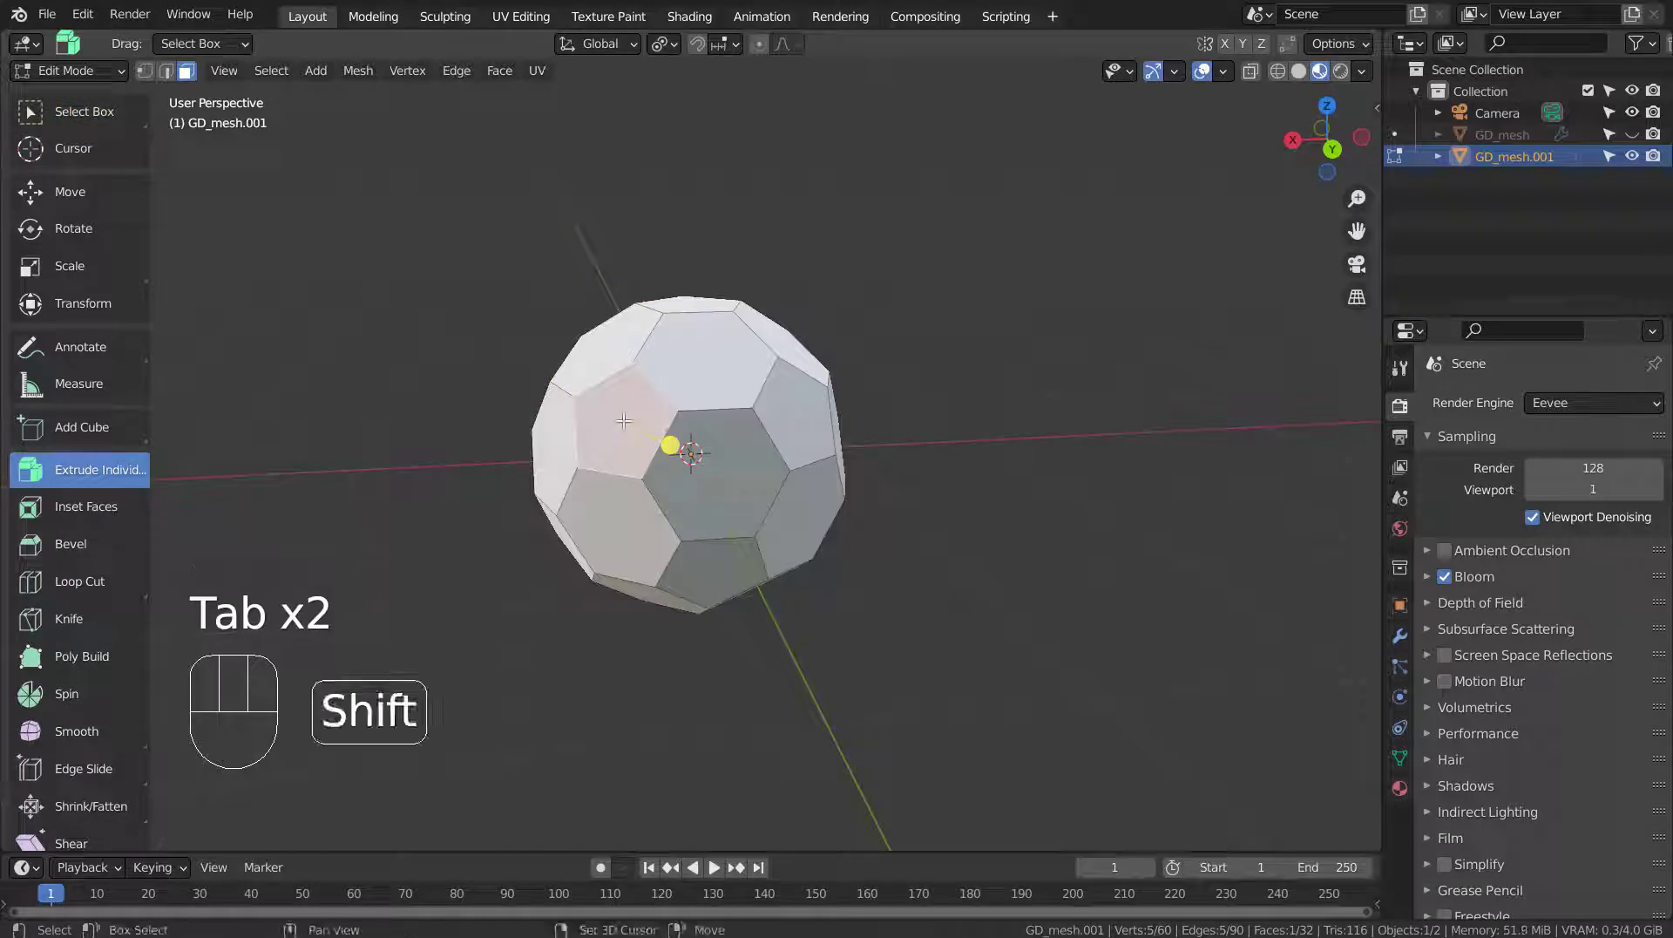
key(shift+f)
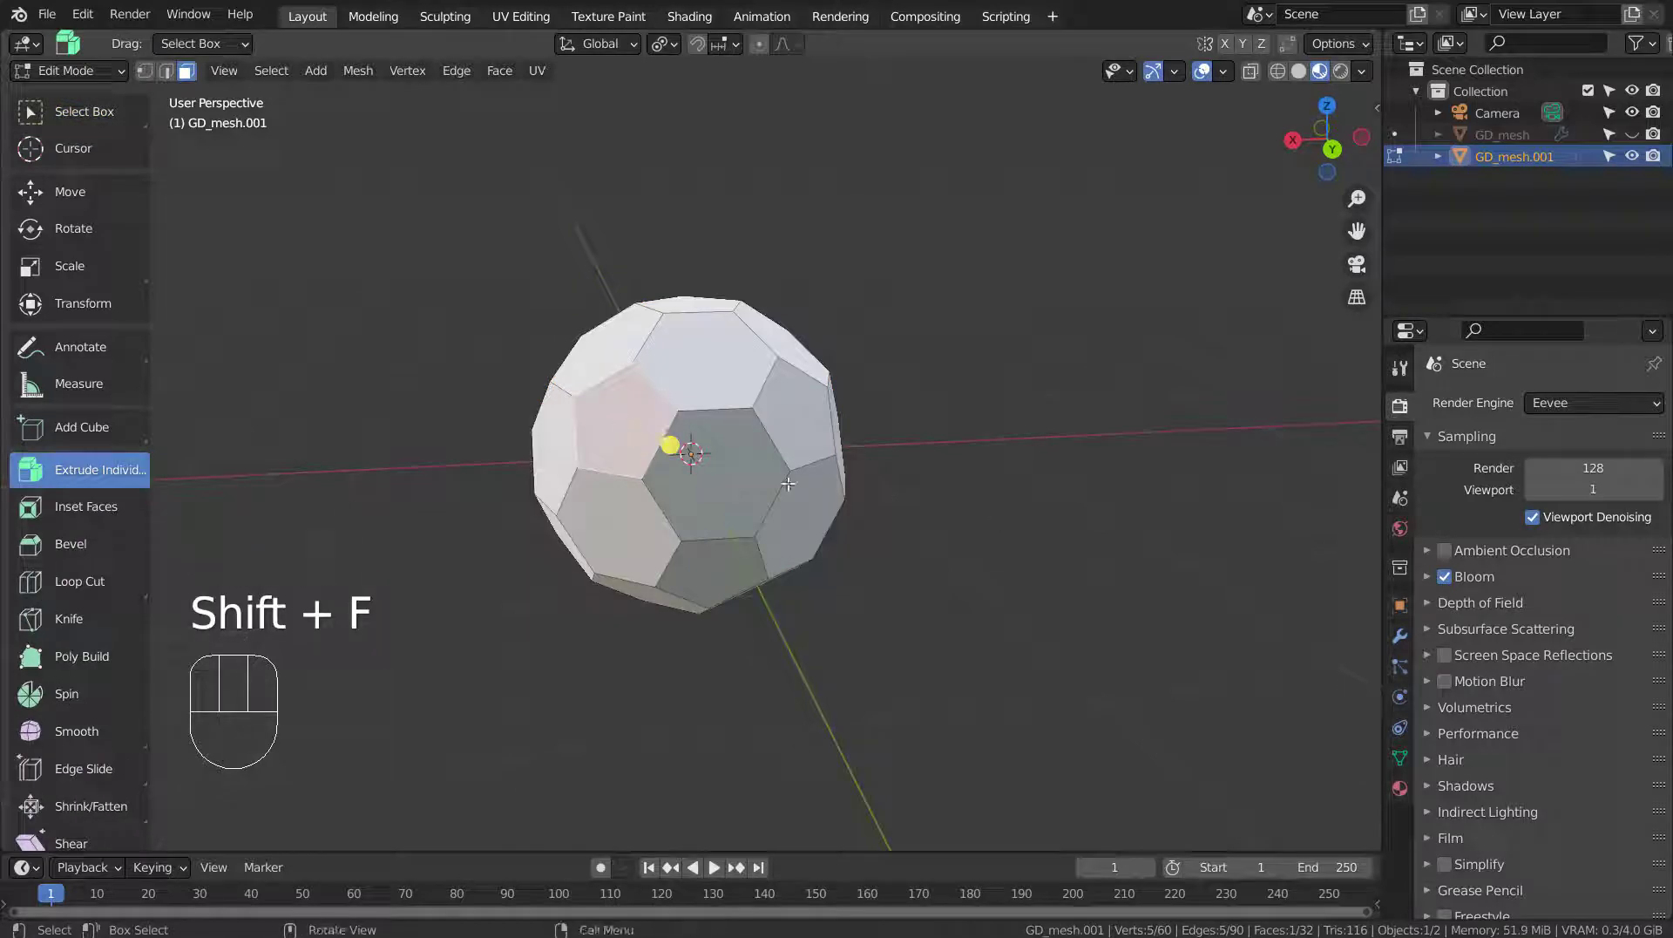
middle_click(623, 420)
key(shift+g)
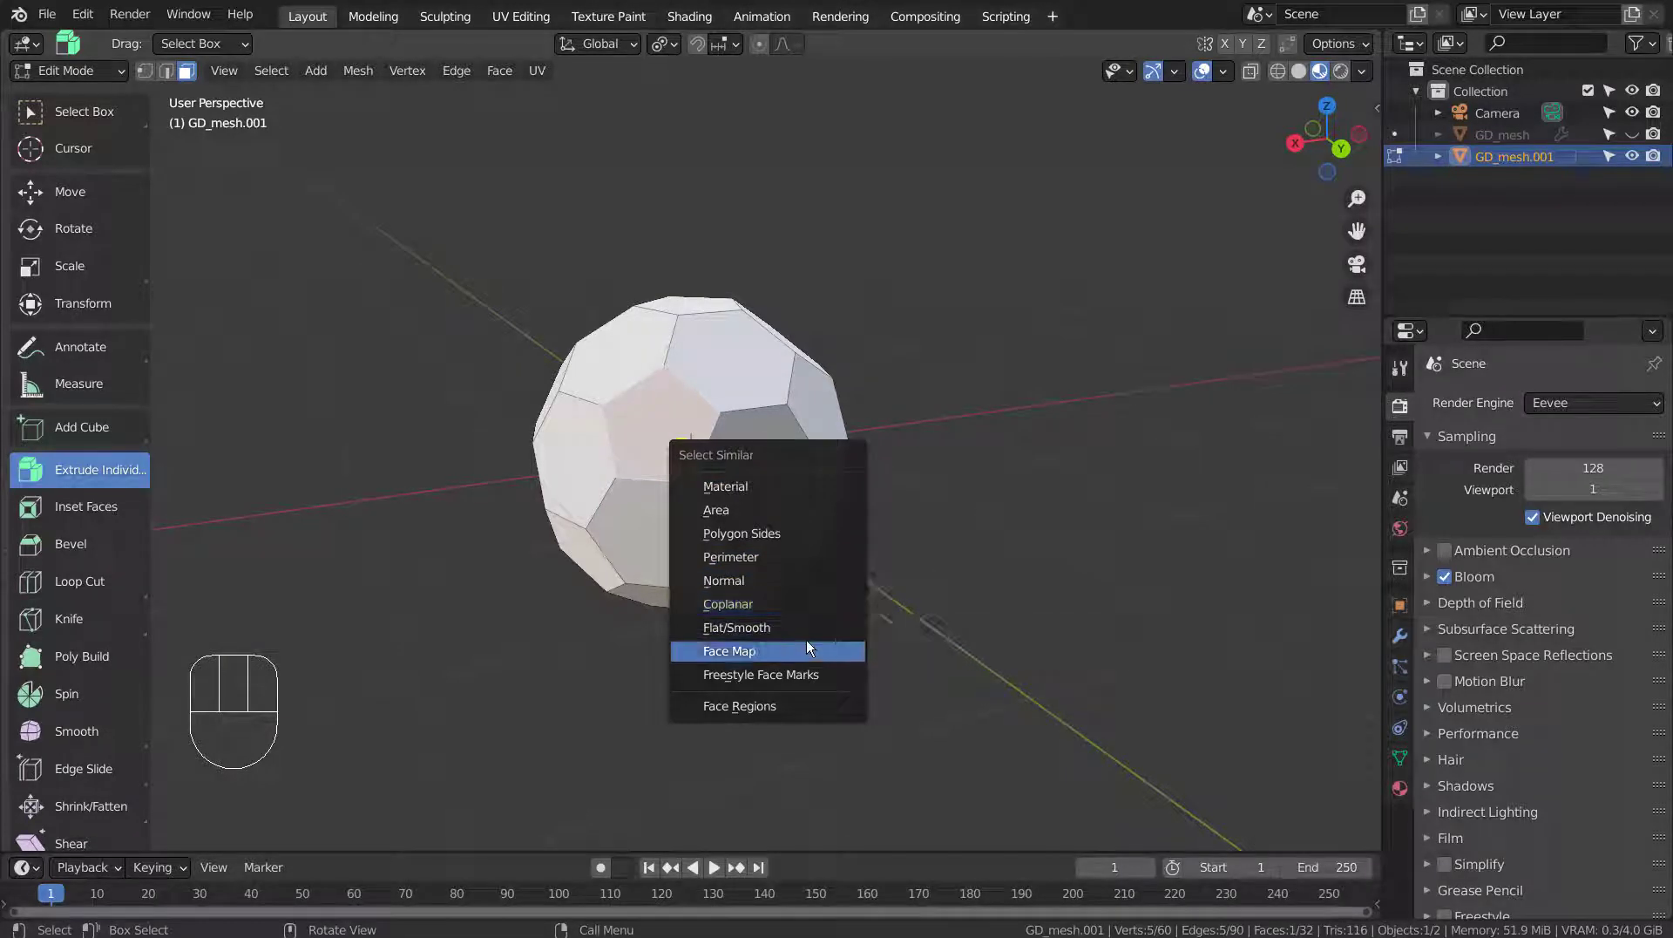
Select all equal-area pentagon faces and extrude them with Extrude Individual.
click(802, 509)
middle_drag(784, 523, 854, 486)
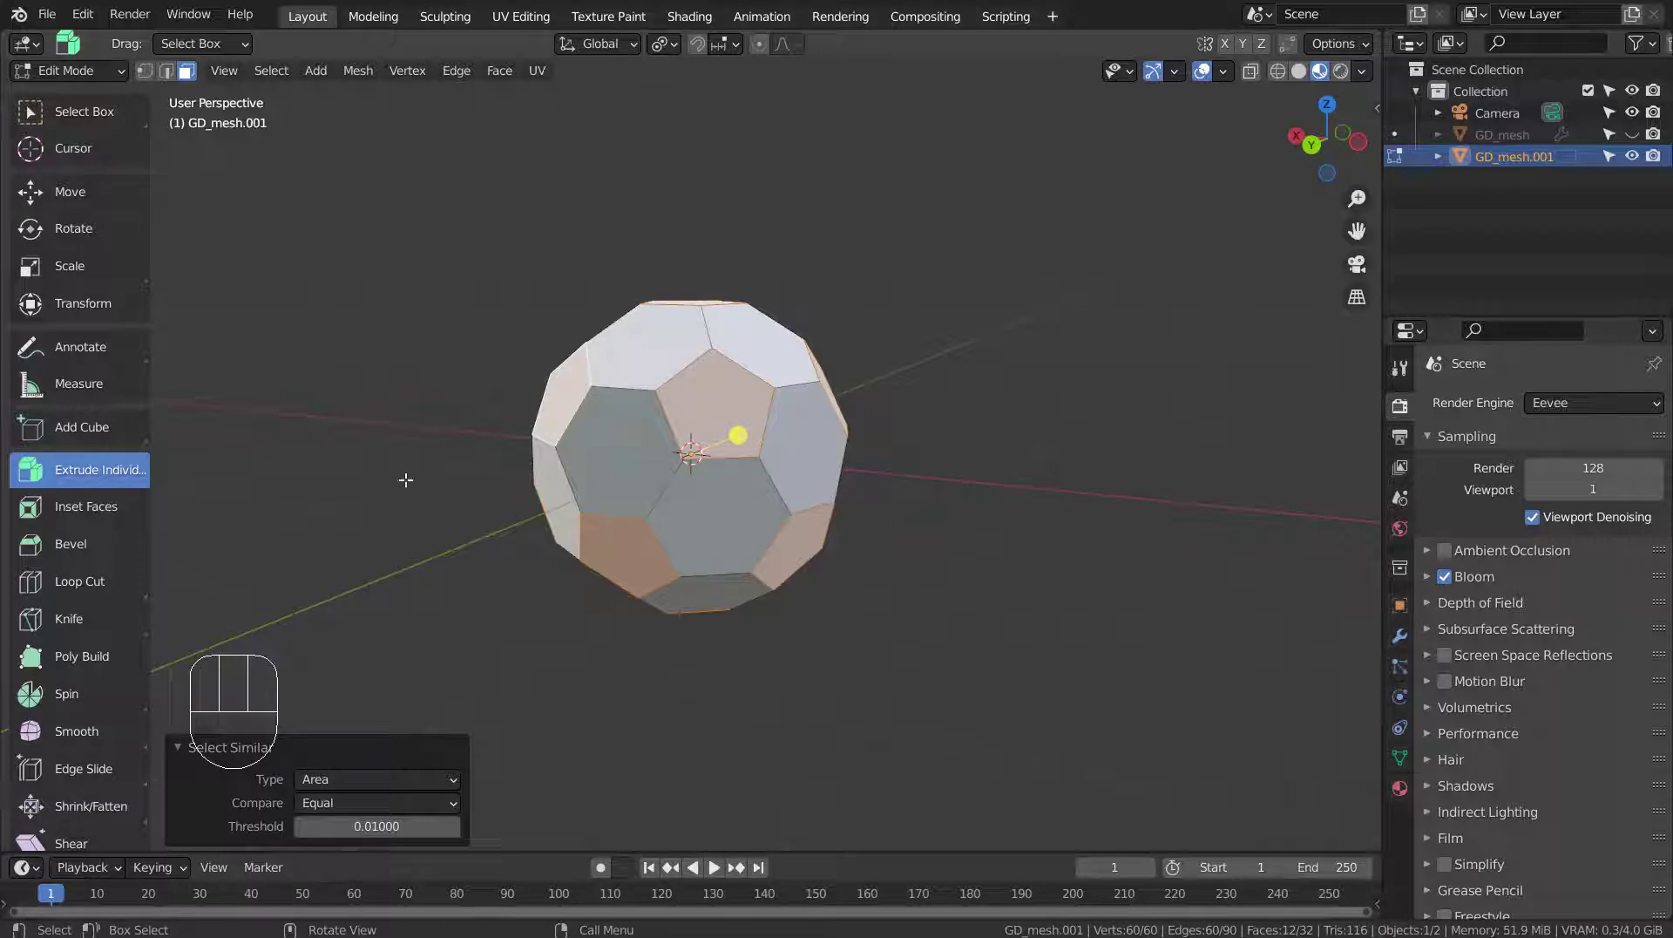
drag(77, 478, 149, 649)
drag(735, 438, 736, 415)
middle_drag(867, 426, 852, 443)
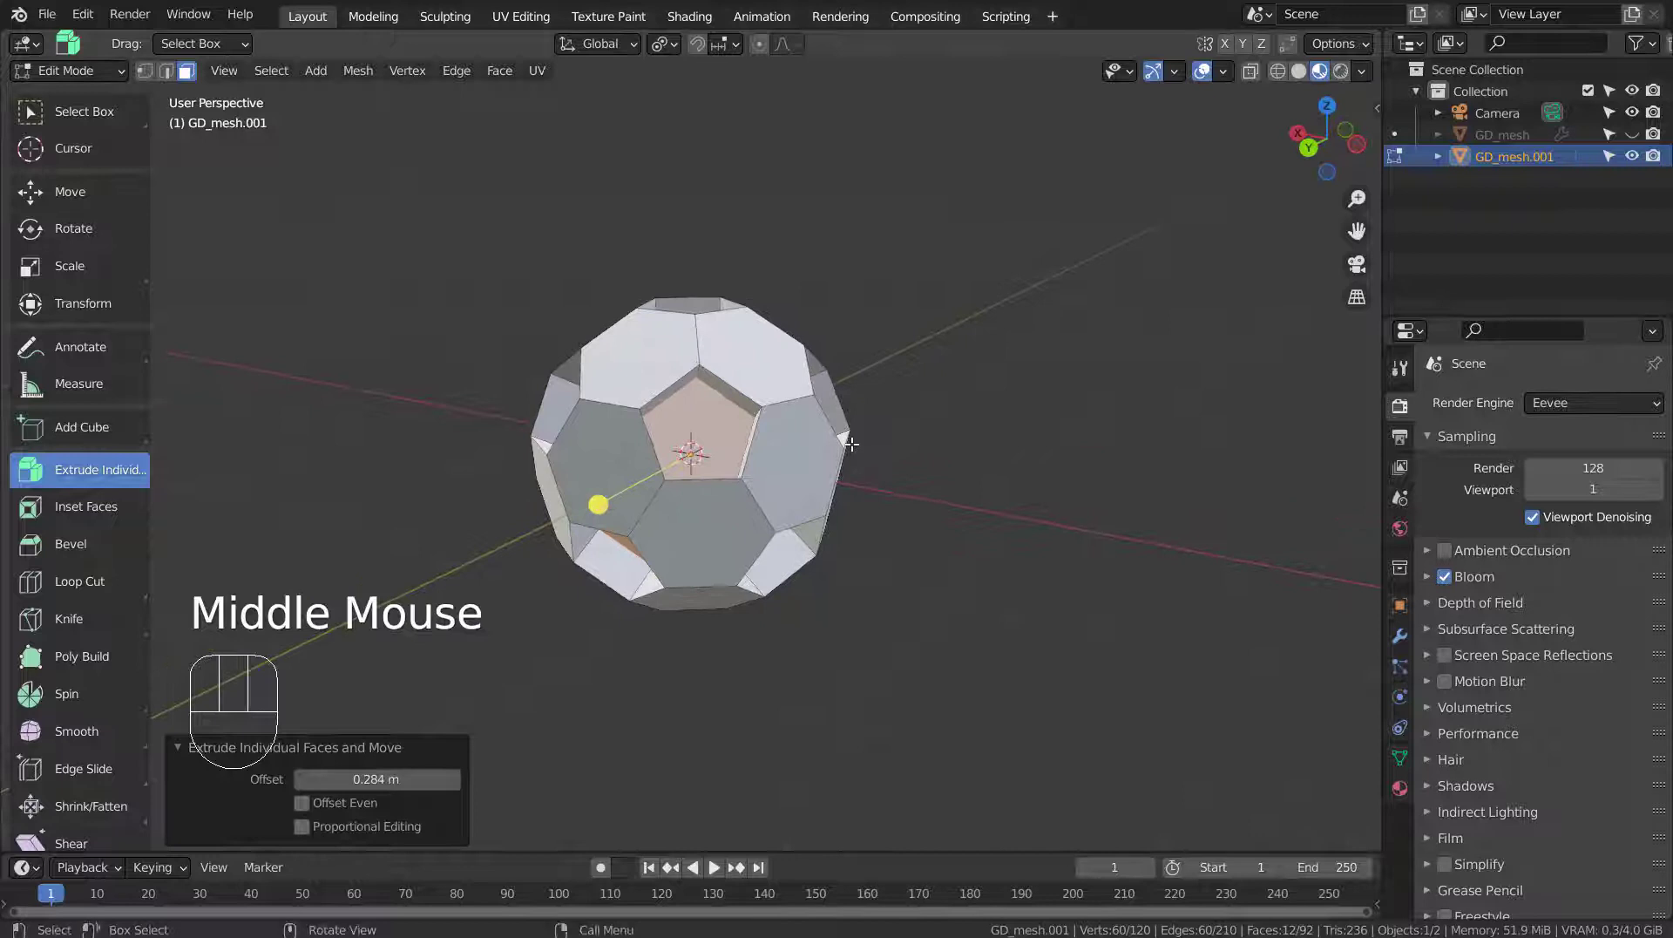
Inset the extruded pentagon faces with a thin 0.009794 m rim.
key(i)
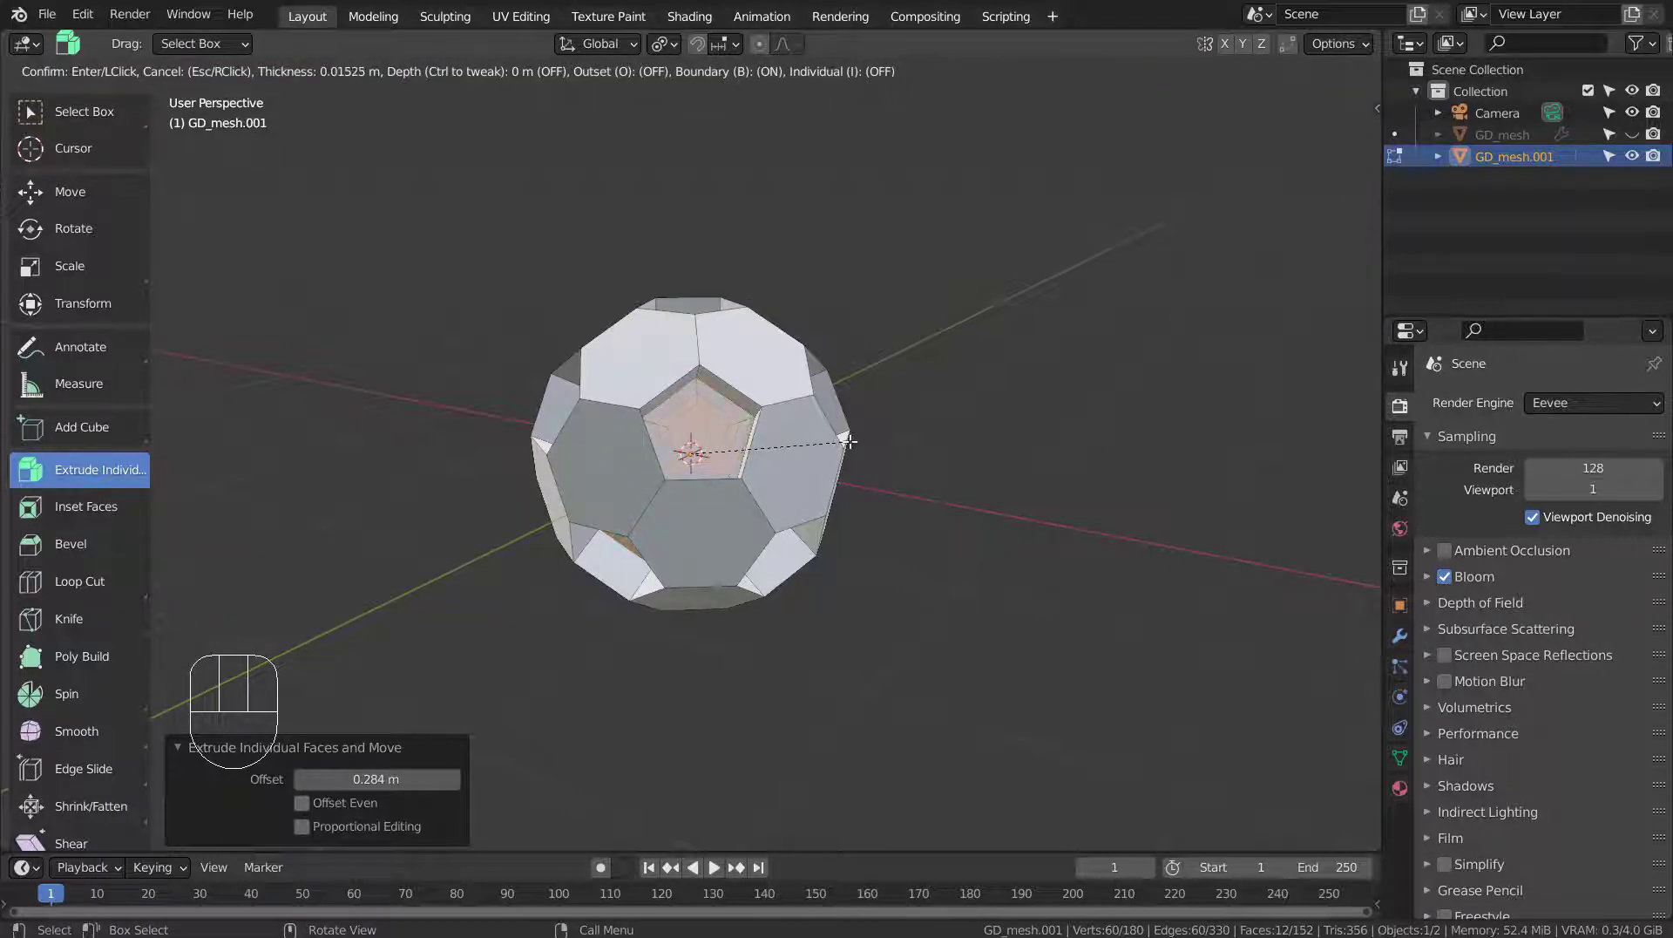
click(849, 442)
middle_drag(900, 482, 968, 545)
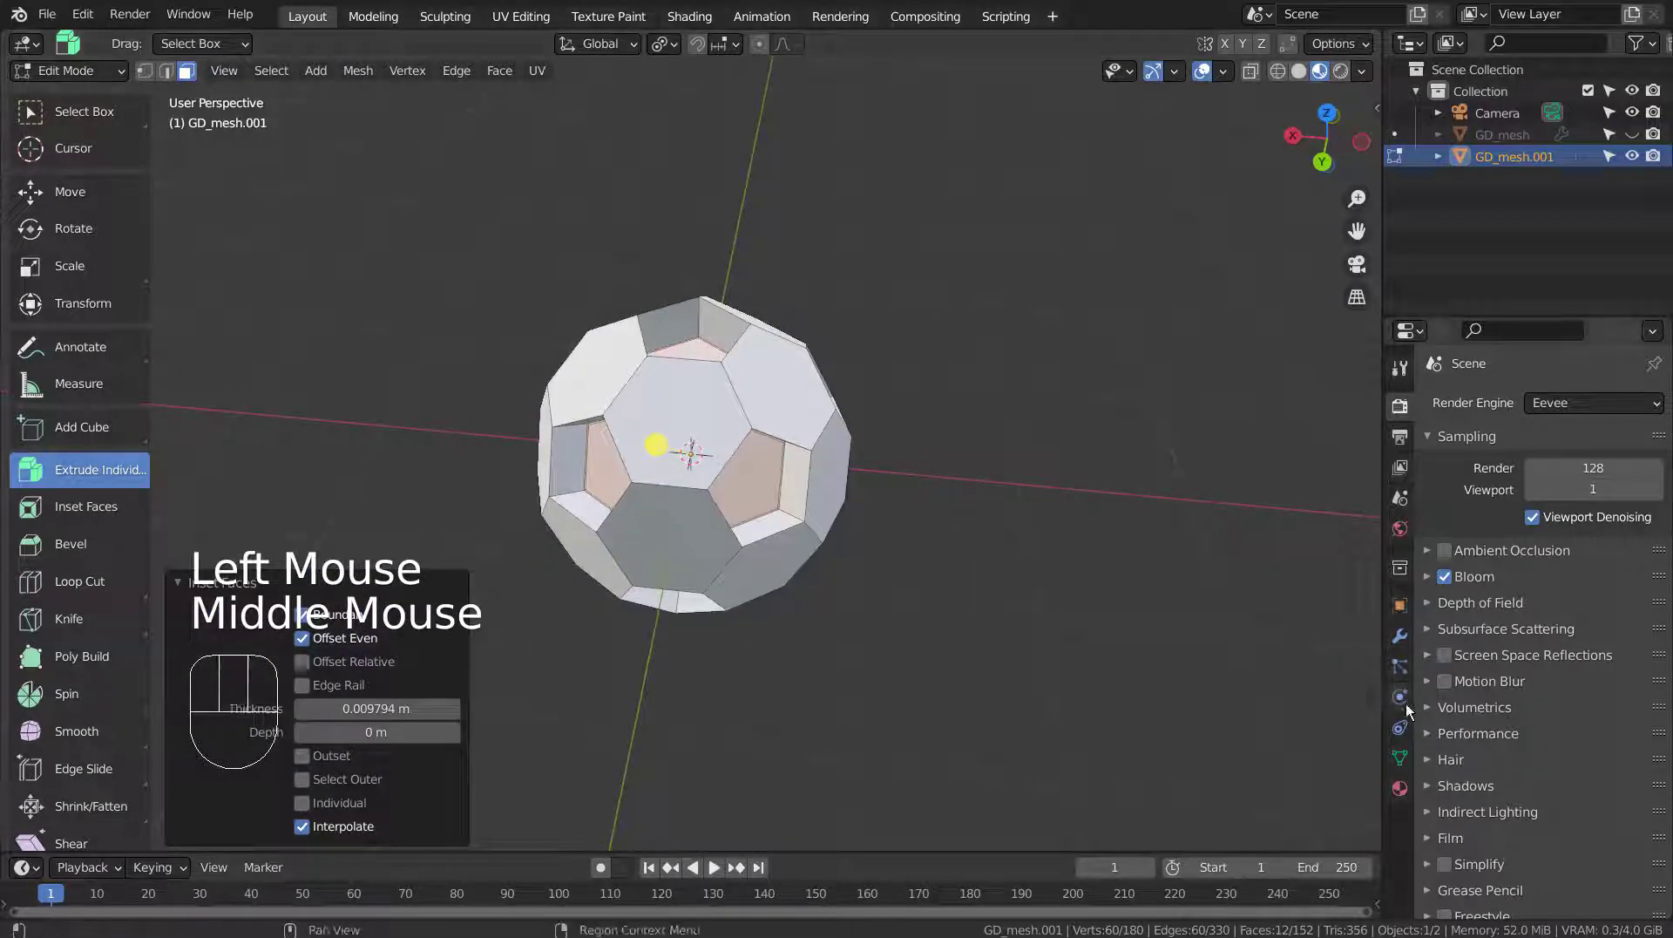
Assign the existing metallic Material.001 to the mesh in Material Properties.
click(1400, 787)
click(1438, 494)
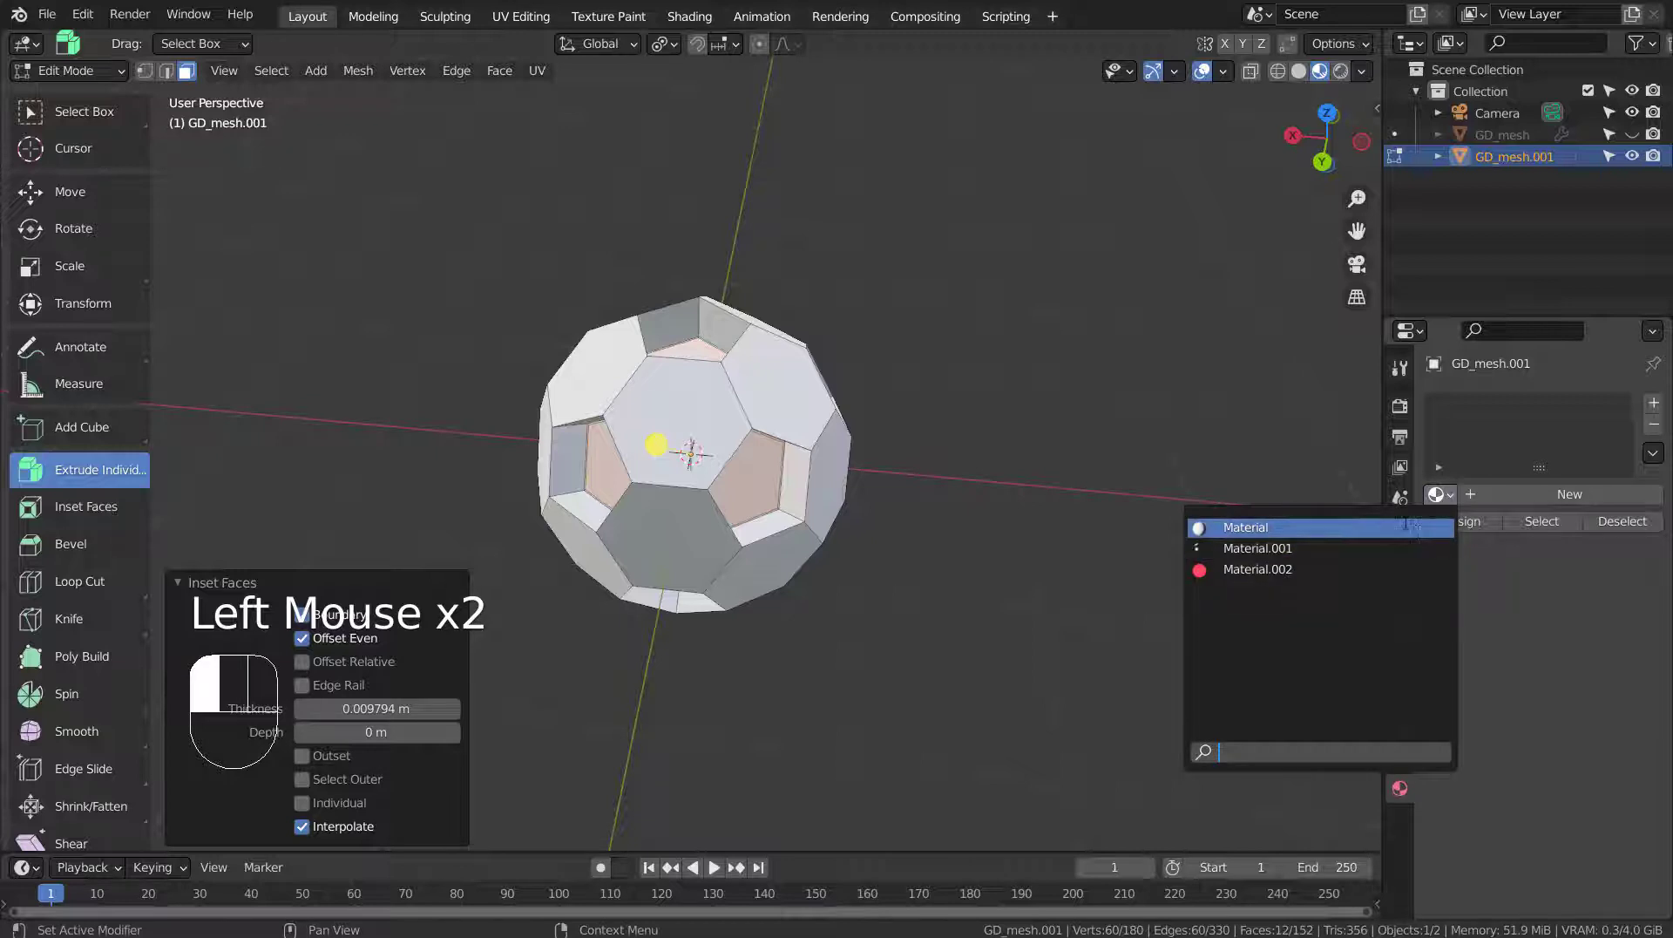
click(1315, 547)
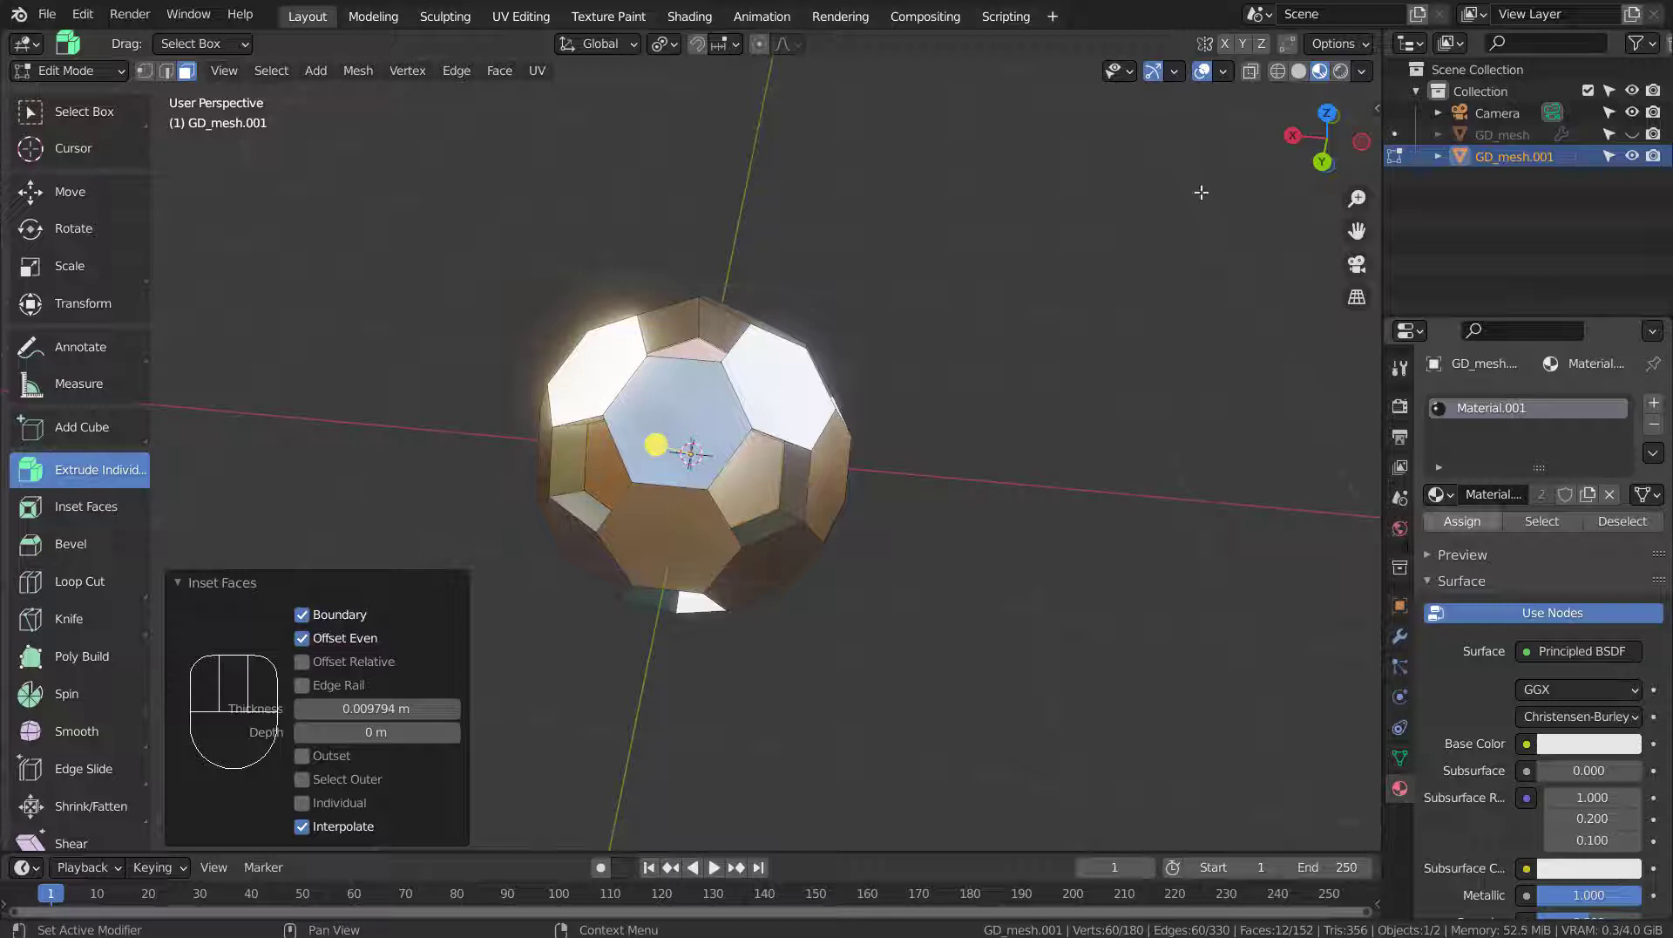
Maximize the Shader Editor to inspect the nodes, then restore the Shading layout.
key(shift+F3)
key(ctrl+space)
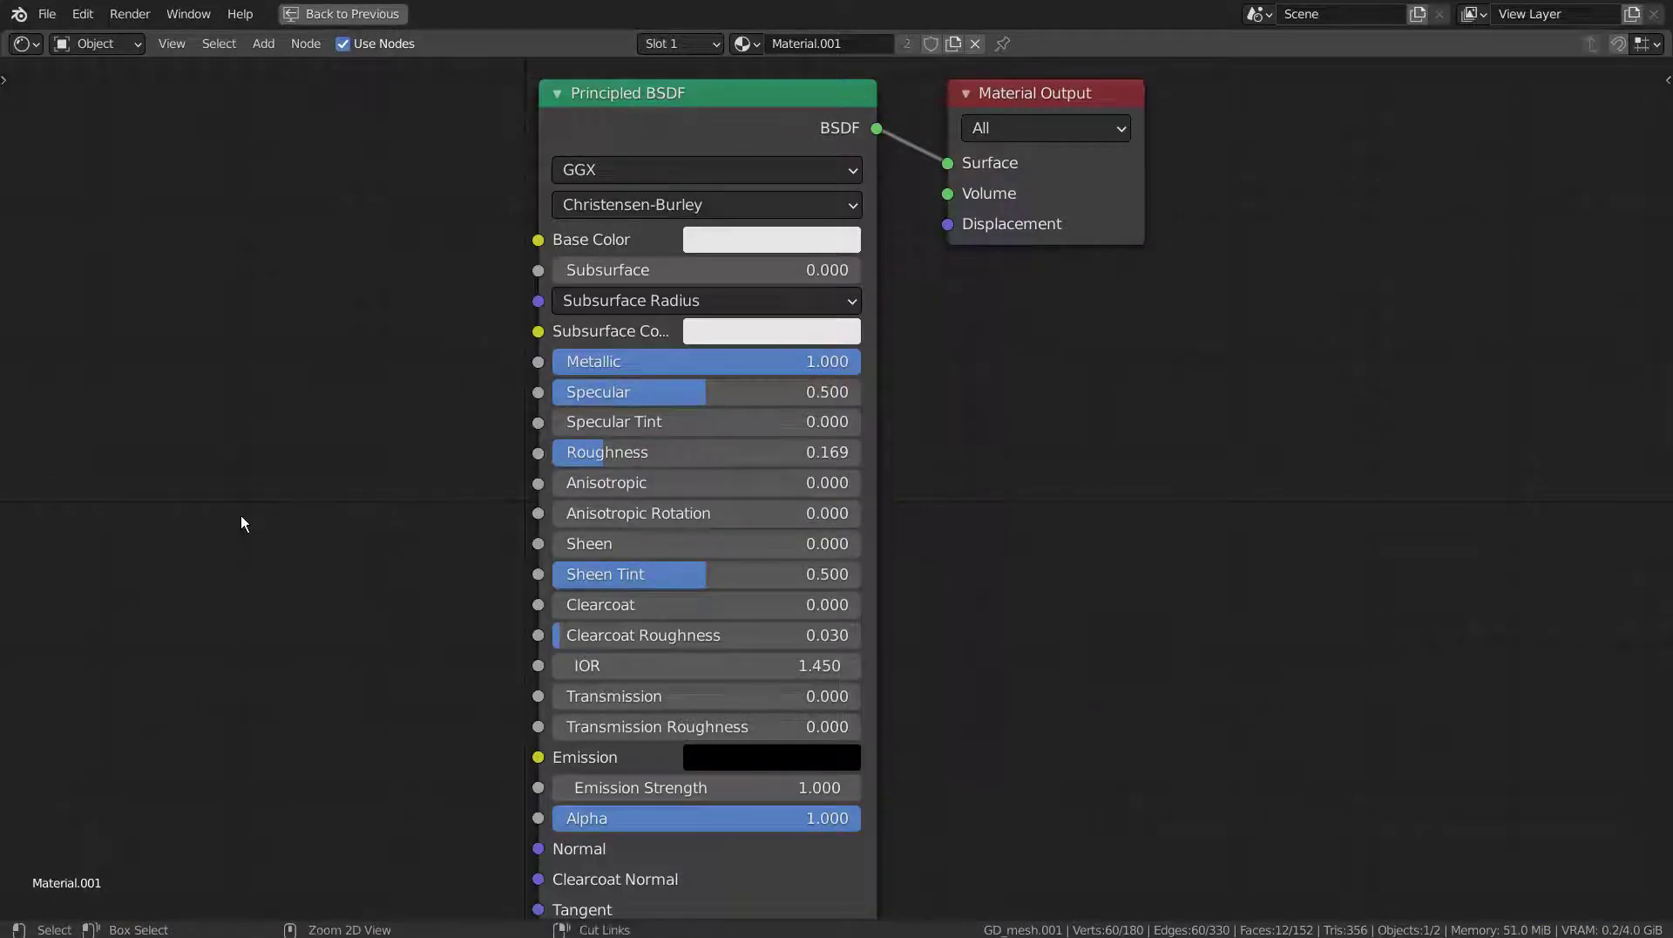
key(ctrl+space)
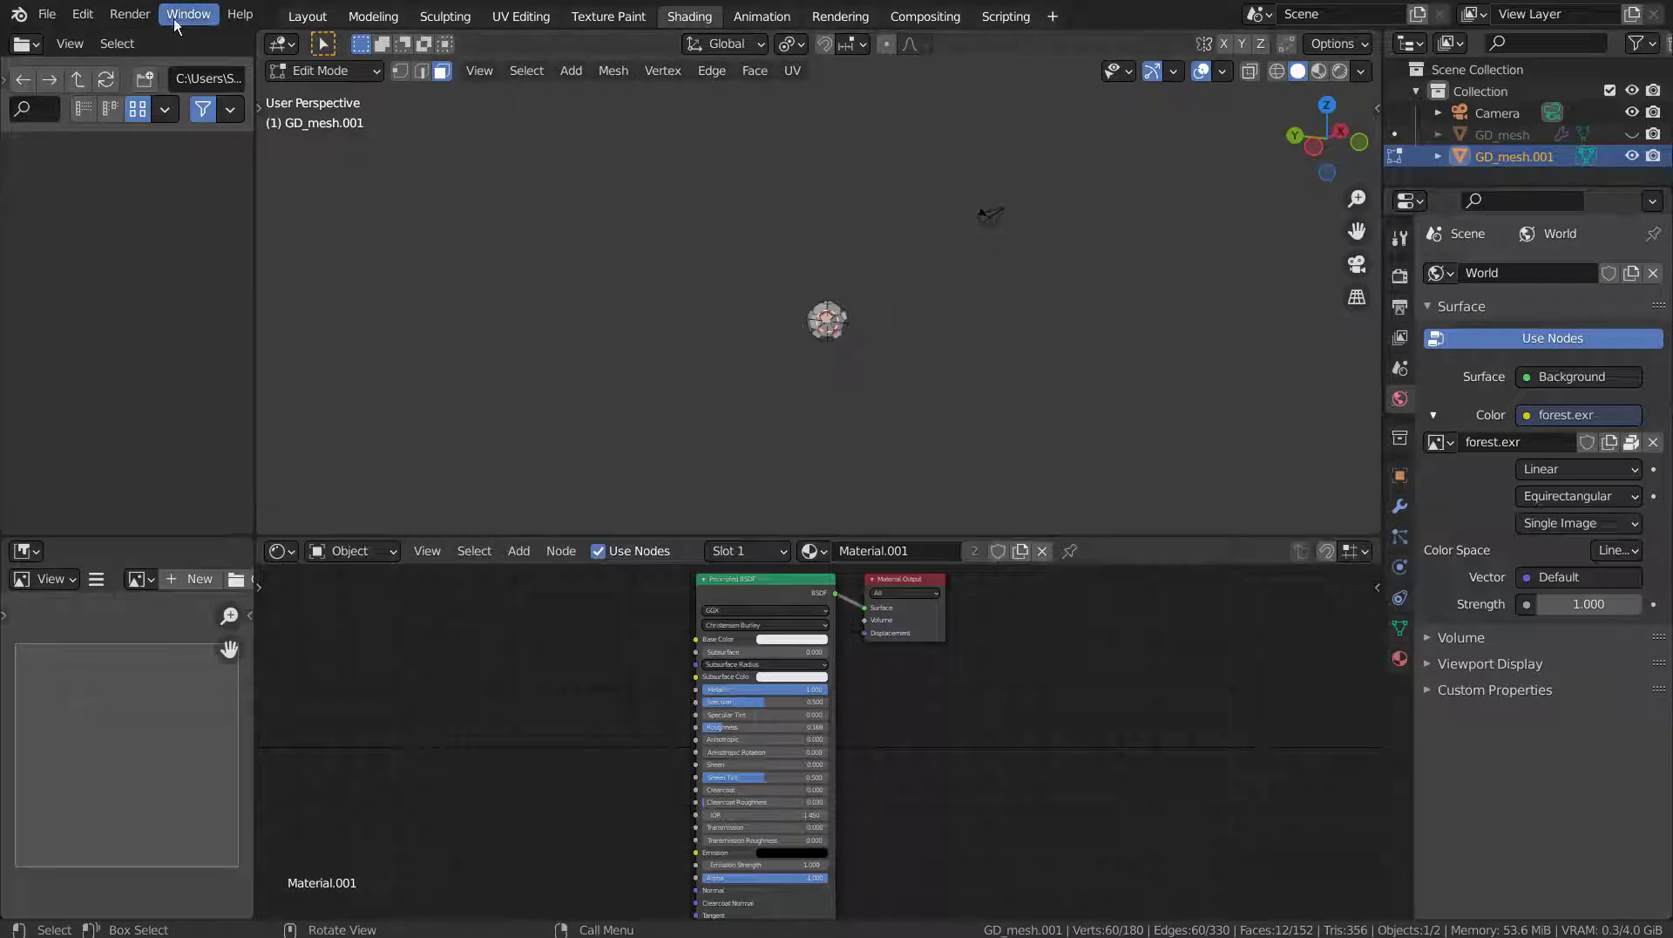
Add a second material slot with Material.002 and assign it to the selected pentagon faces.
click(308, 16)
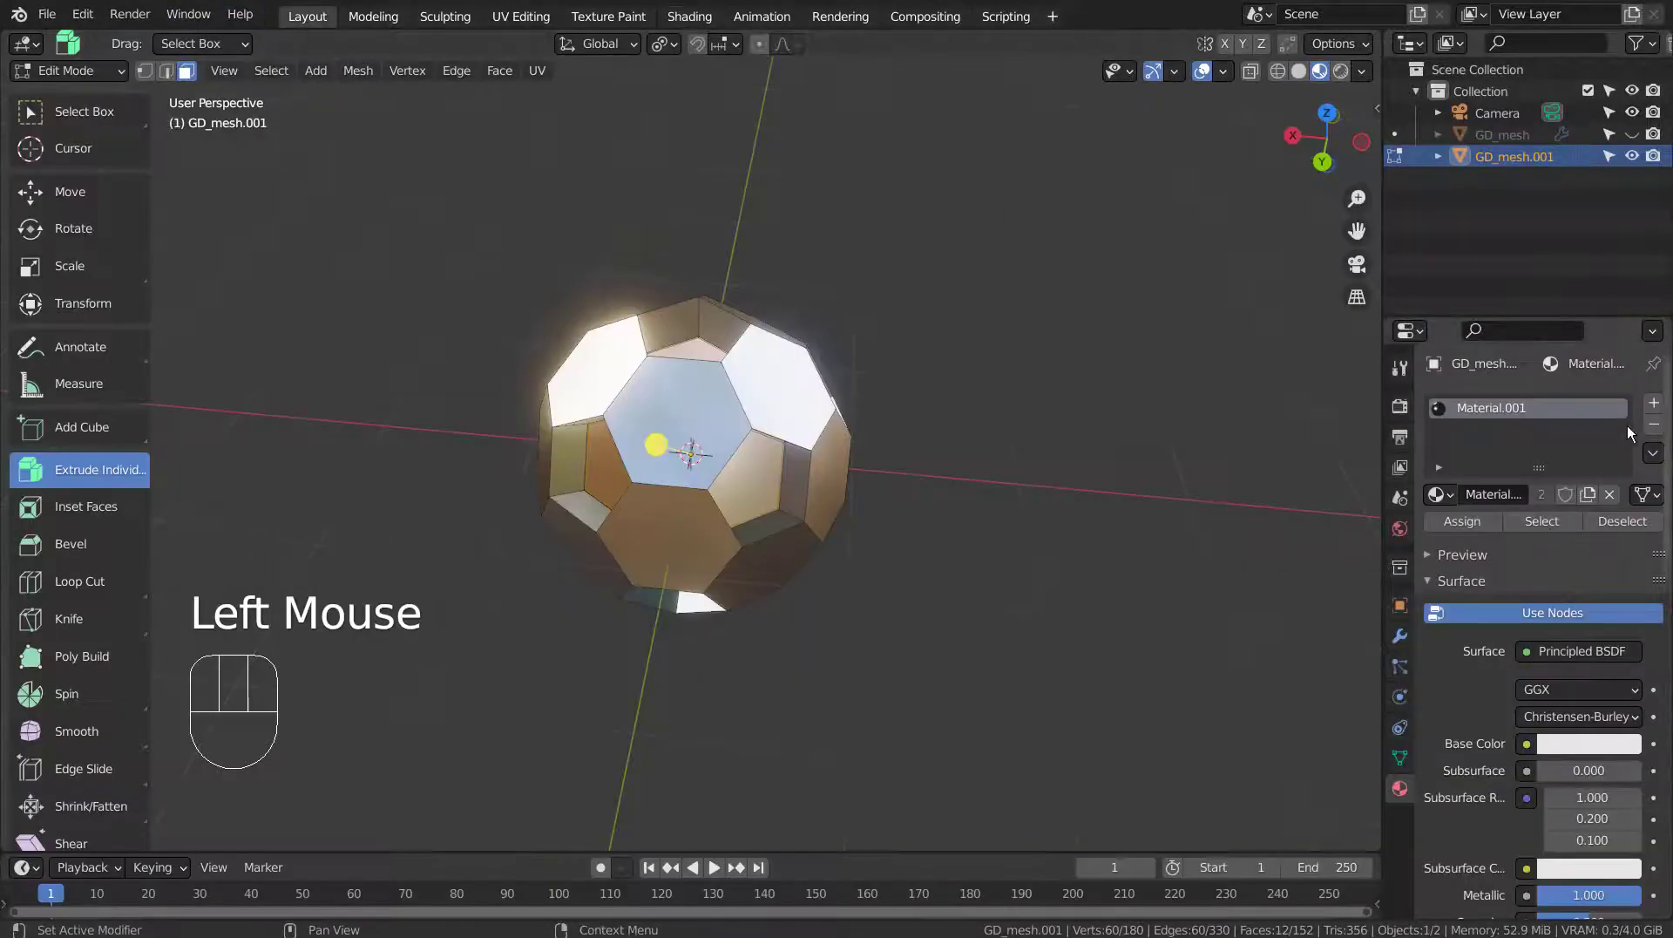
click(1654, 403)
drag(1444, 540, 1237, 614)
click(1477, 572)
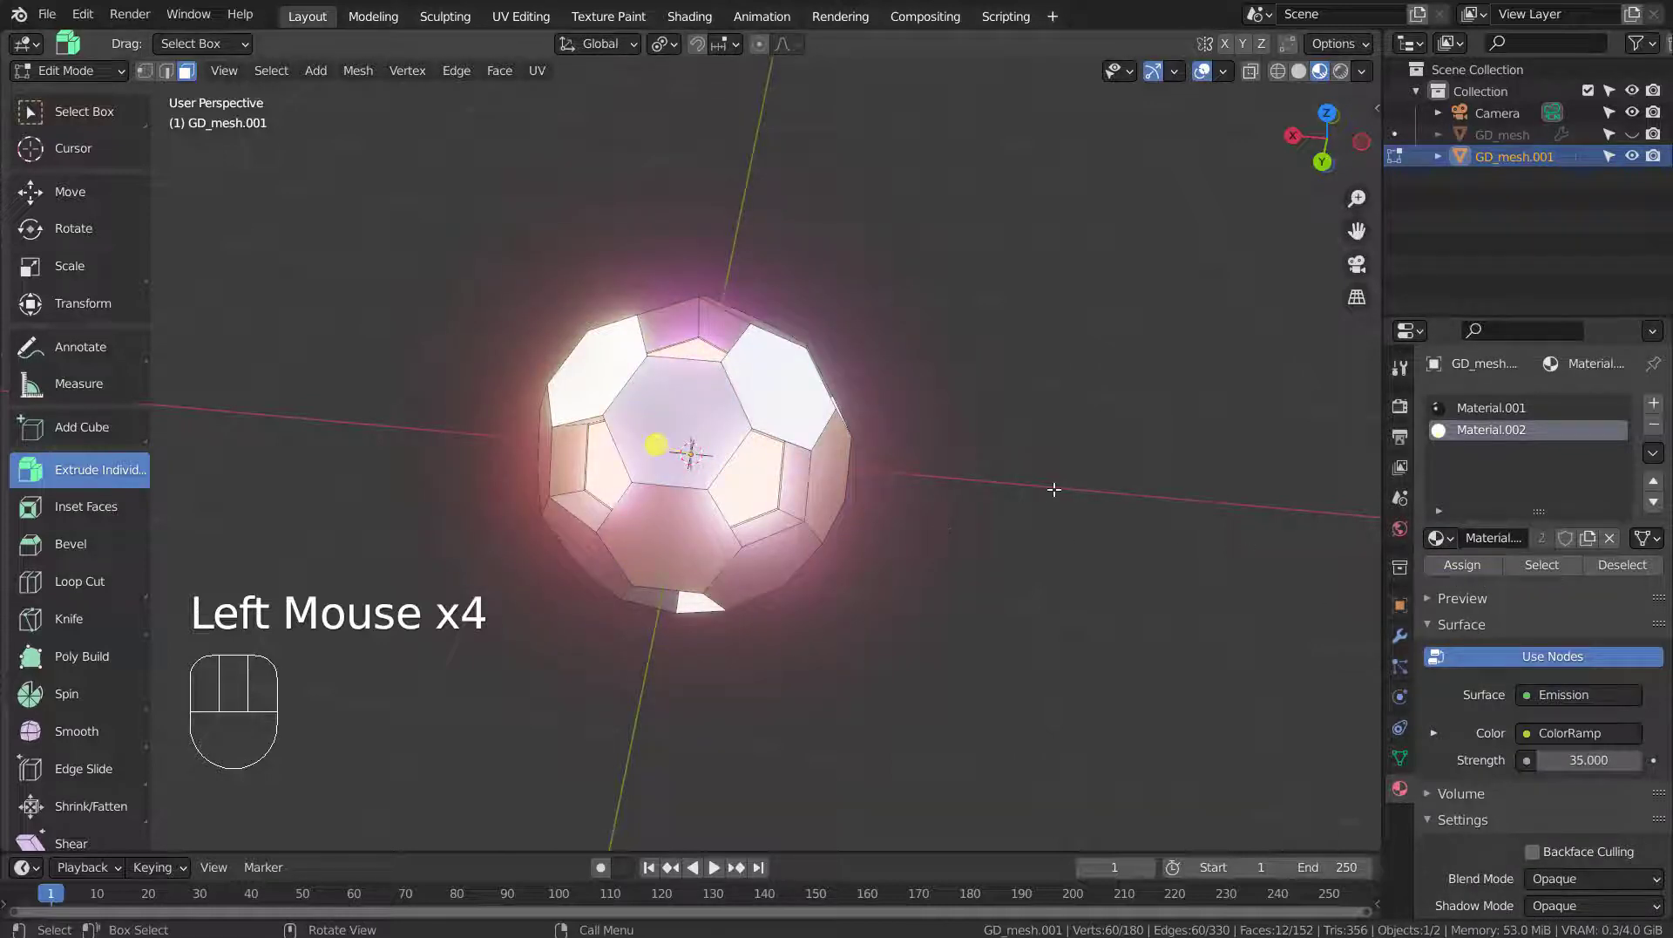
key(Tab)
mouse_move(1053, 524)
middle_down()
mouse_move(1091, 452)
mouse_move(1255, 418)
mouse_move(1211, 522)
mouse_move(936, 190)
middle_up()
Inspect Material.002's gradient, ColorRamp and emission nodes in the maximized Shading node editor.
click(698, 19)
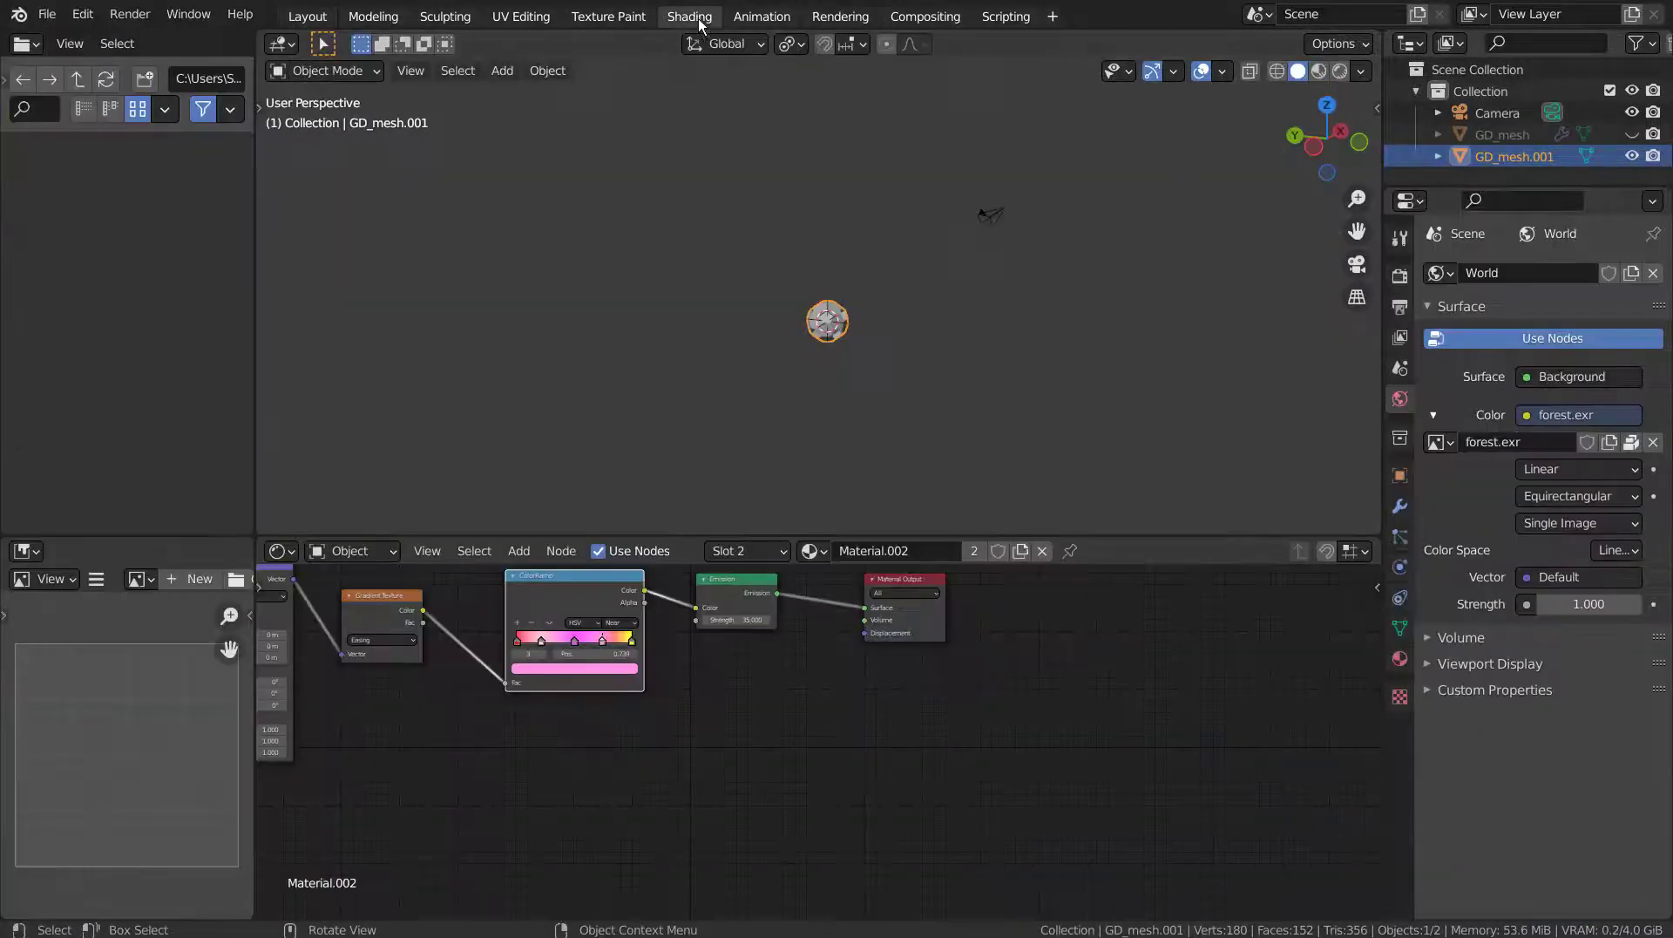
key(ctrl+space)
scroll(688, 449, down, 2)
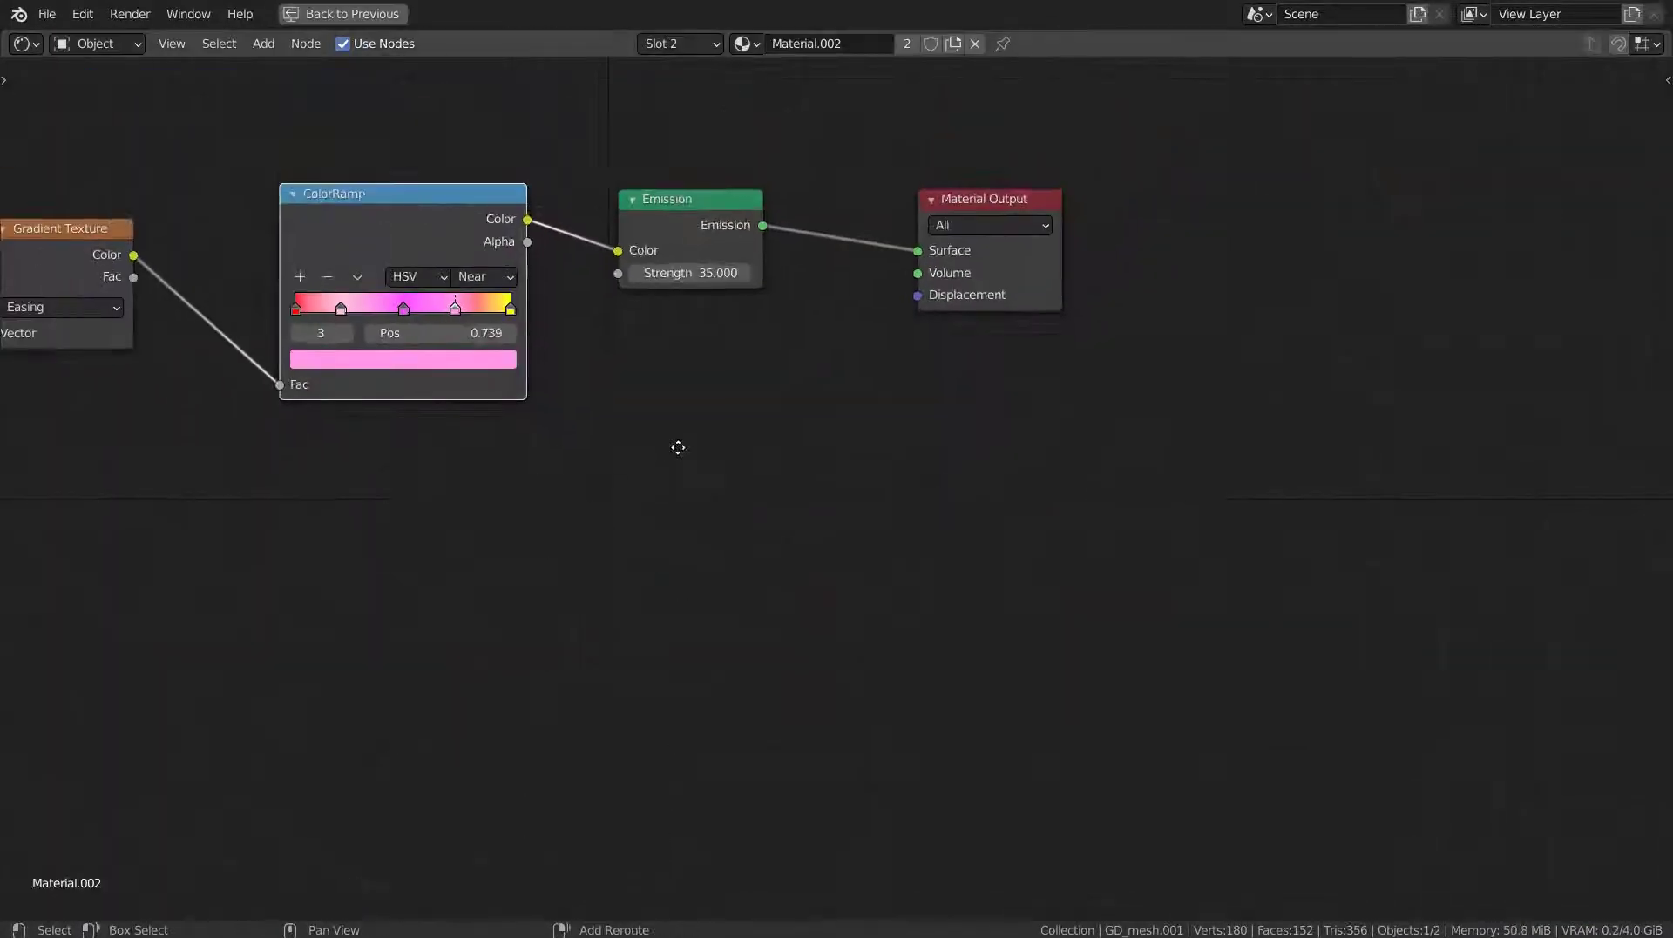
middle_drag(678, 447, 1312, 415)
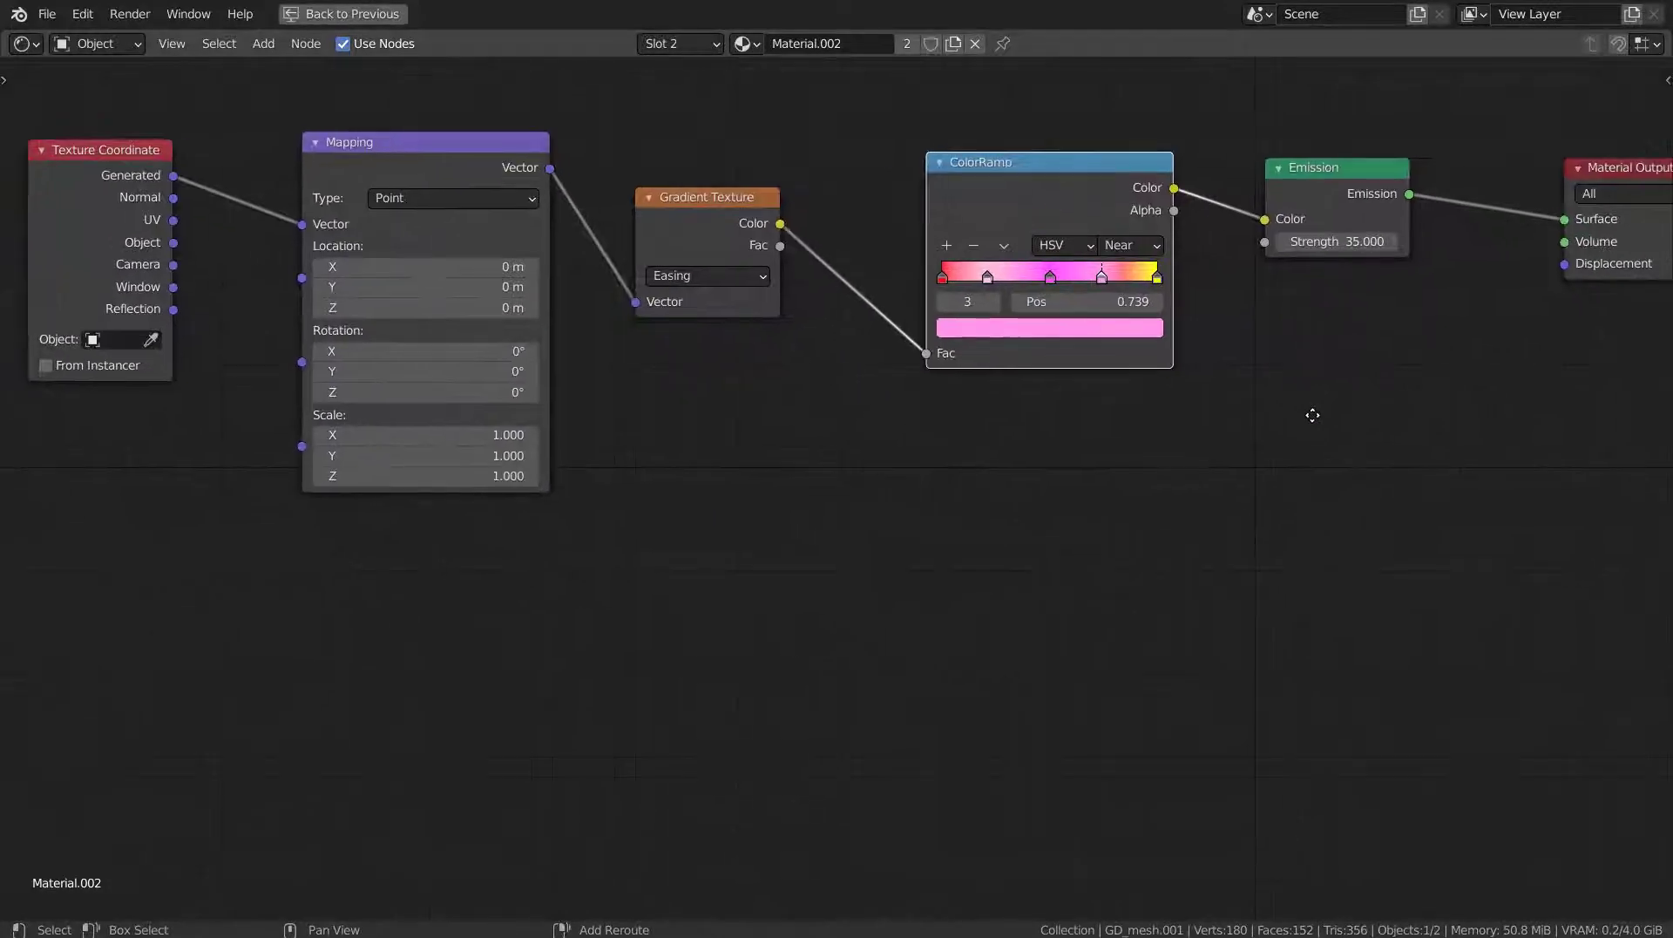
scroll(1467, 316, down, 1)
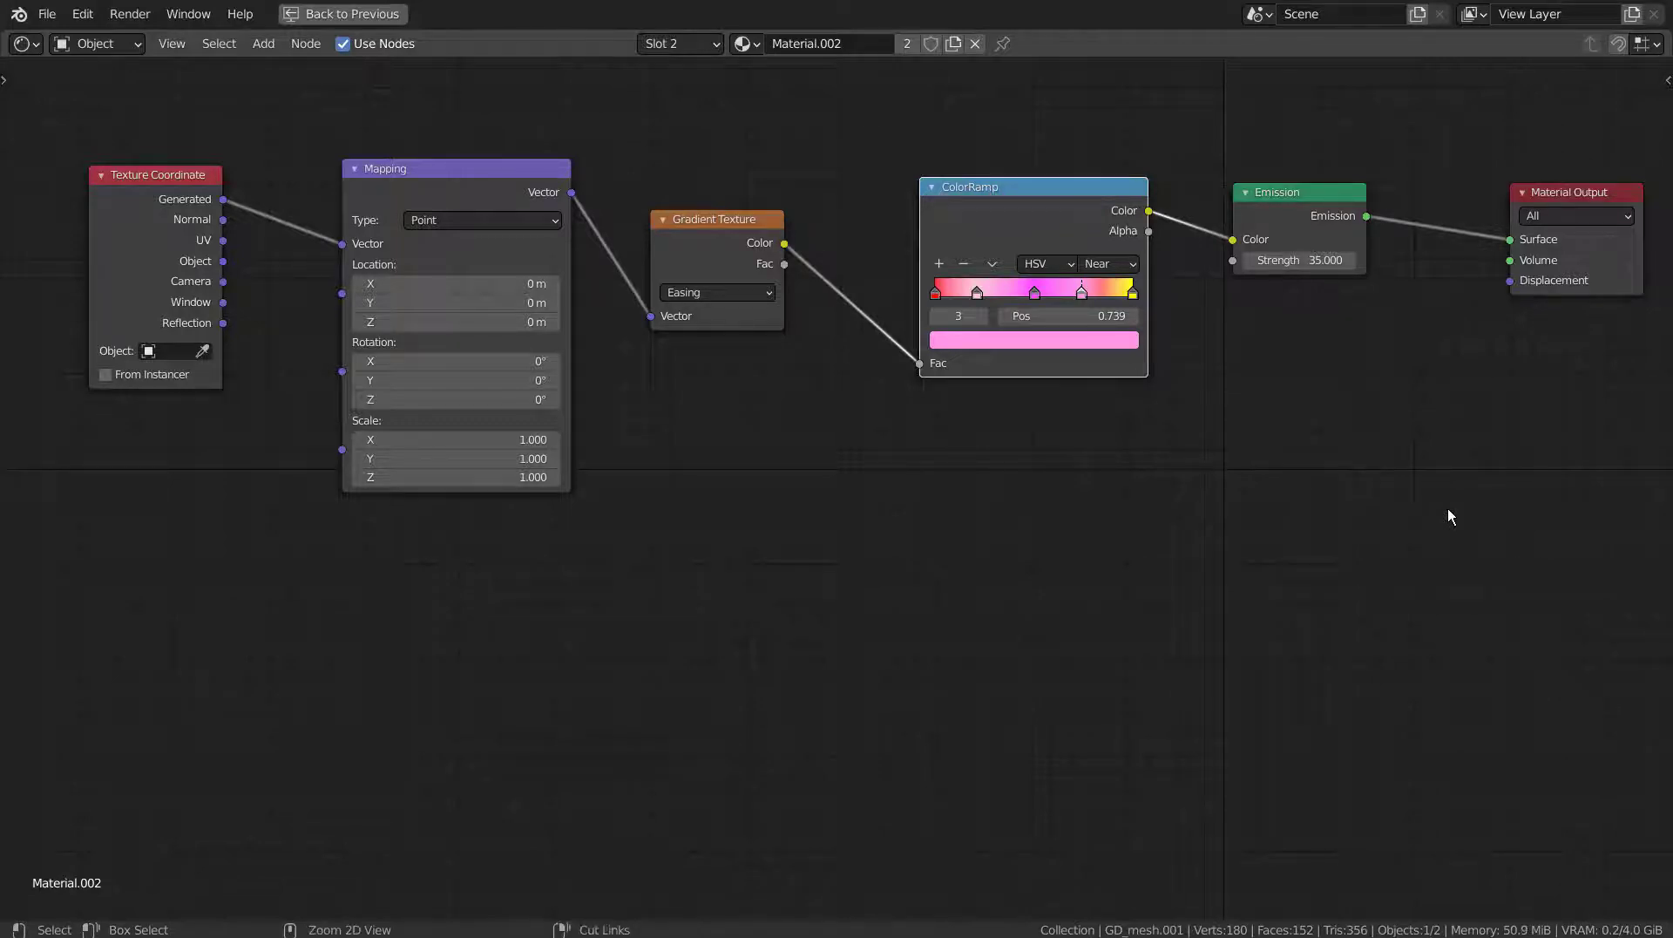
key(ctrl+space)
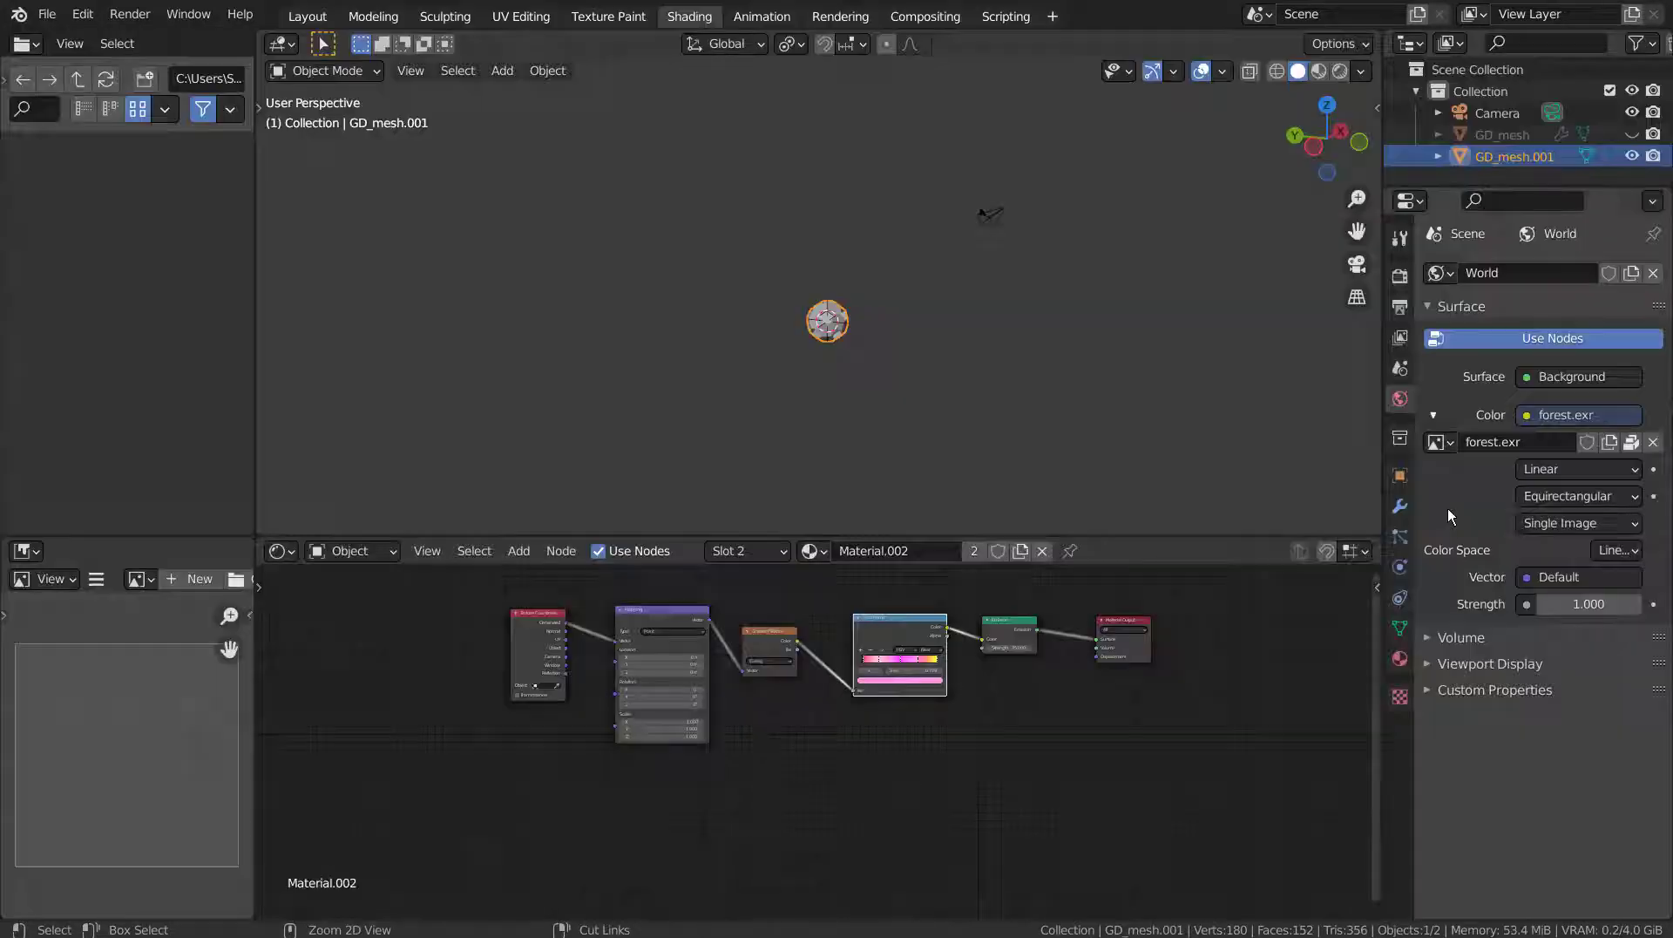
Select the sphere in Layout and subdivide it to level 3 with Ctrl+3.
click(307, 16)
scroll(896, 449, up, 2)
click(865, 446)
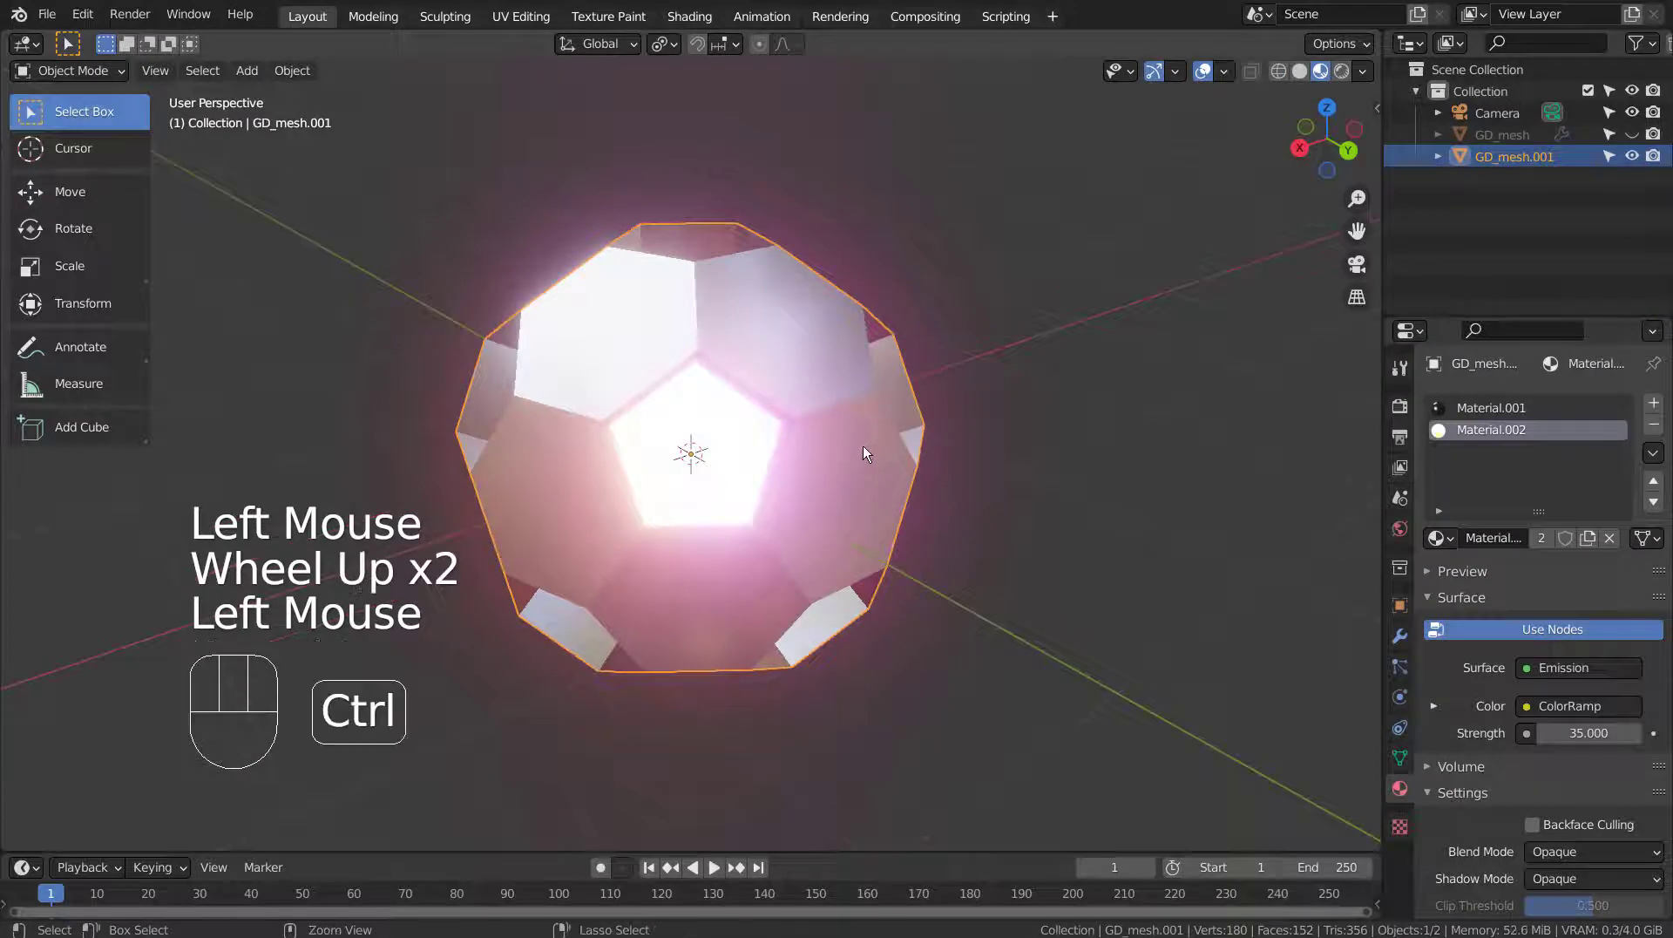
key(ctrl+3)
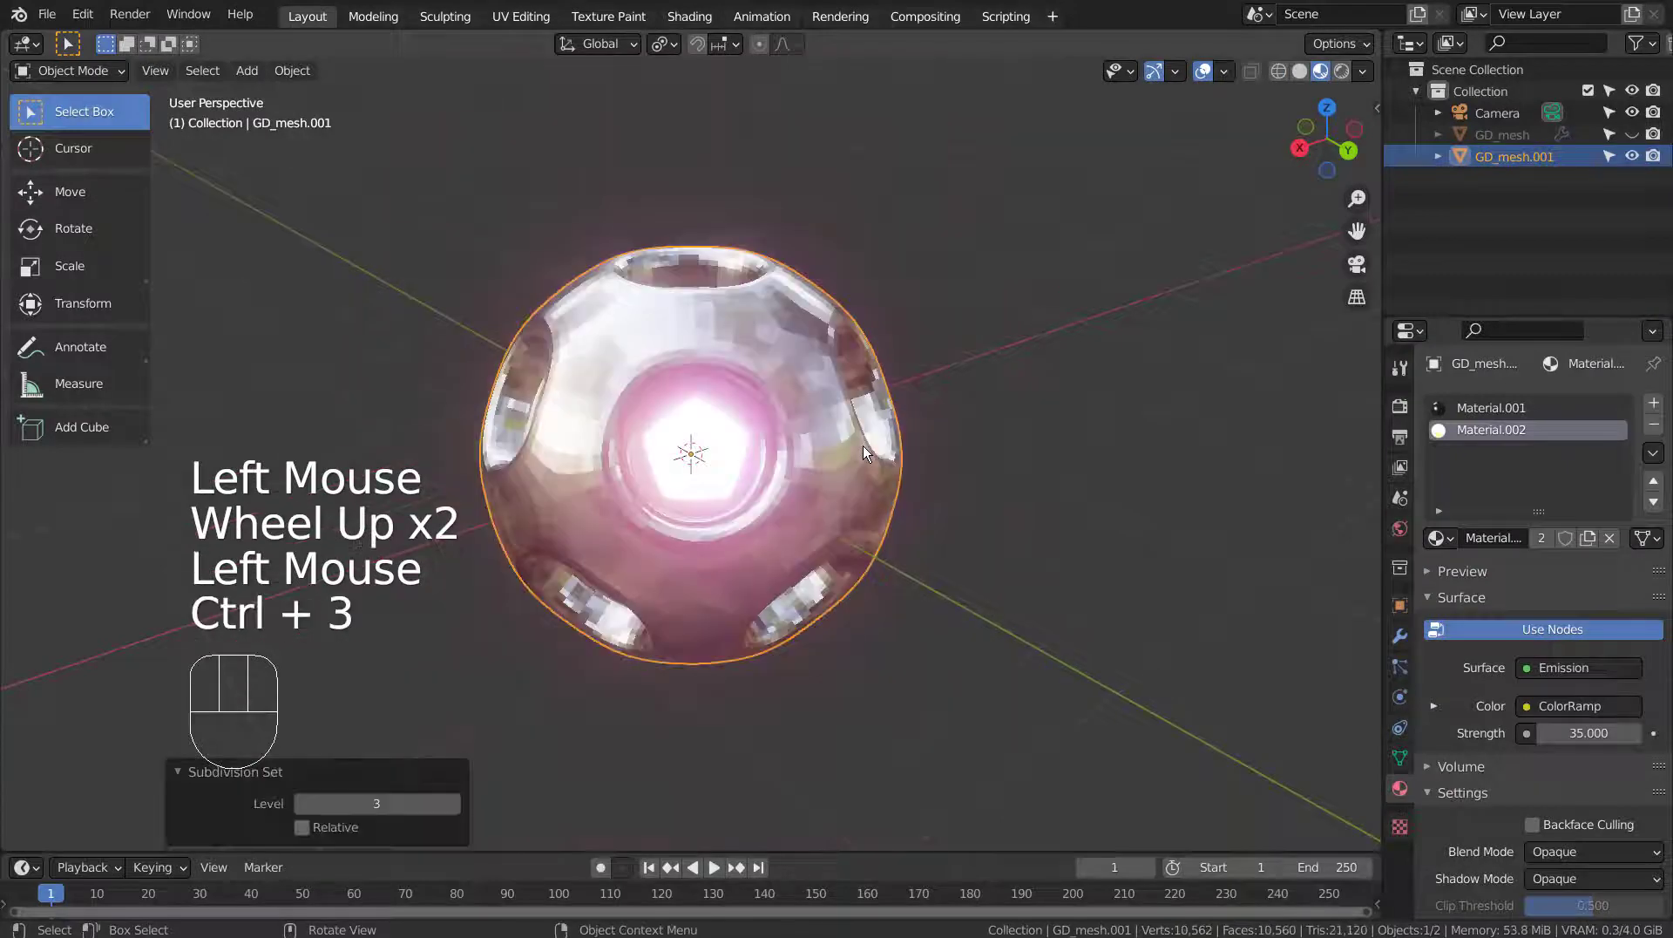
Undo an accidental geodesic dome change and shade the sphere smooth.
right_click(783, 342)
click(783, 343)
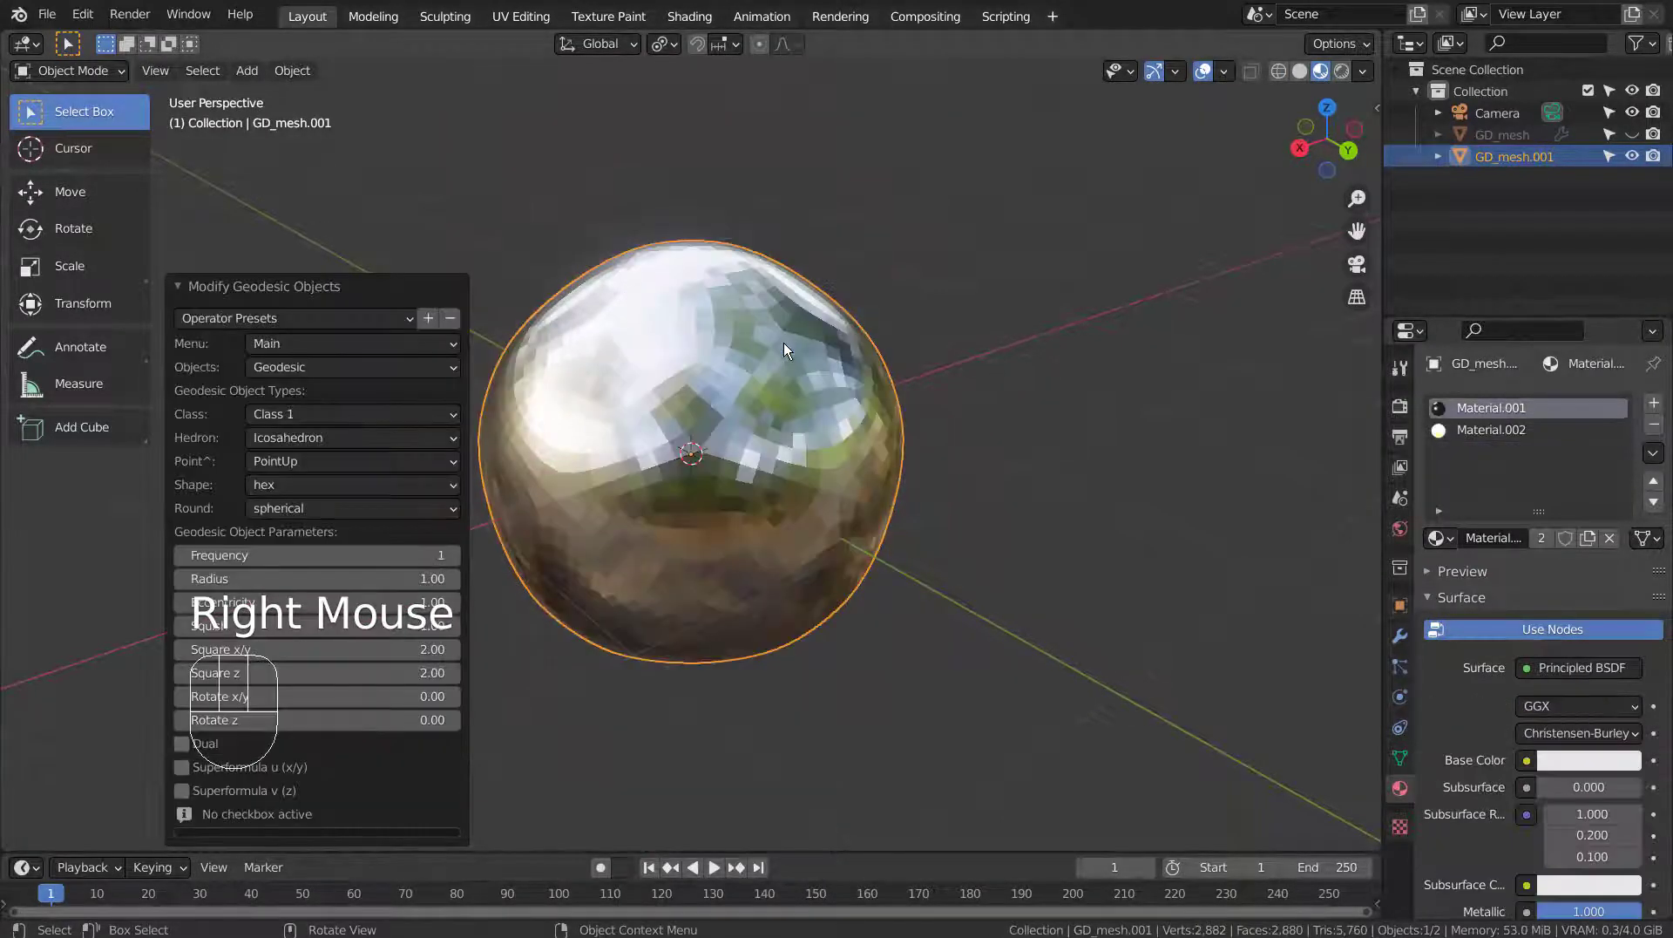
key(ctrl+z)
right_click(783, 346)
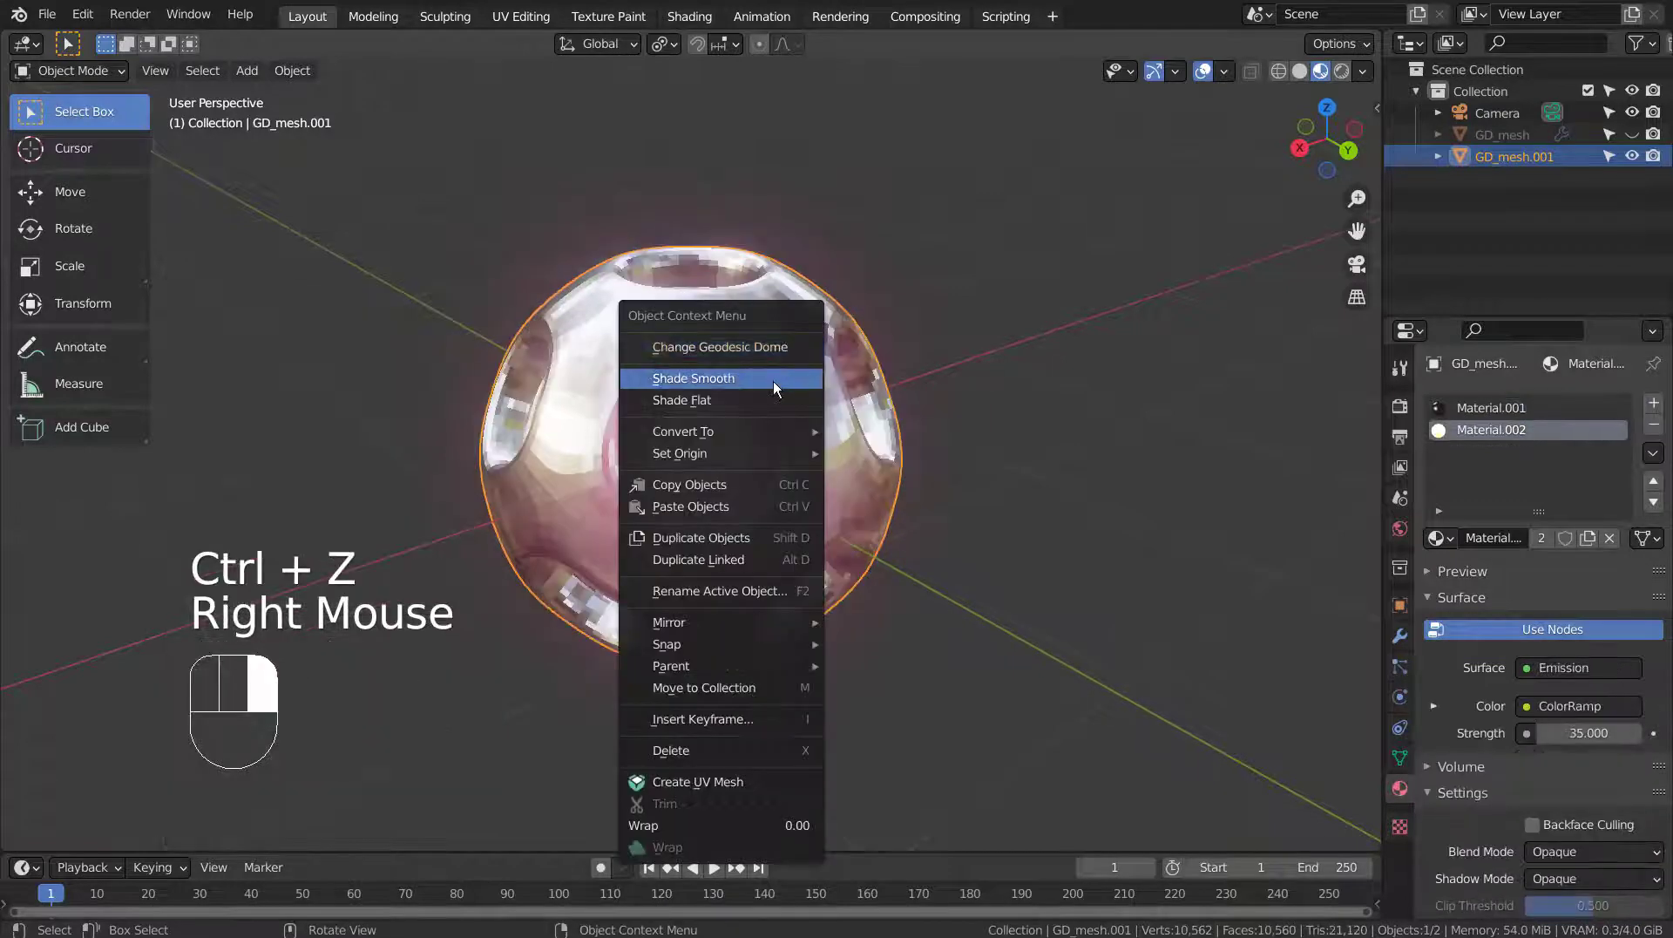
click(773, 380)
middle_drag(852, 495, 830, 468)
scroll(830, 468, up, 3)
Inset the glowing pentagon faces once more in Edit Mode, then return to Object Mode.
key(Tab)
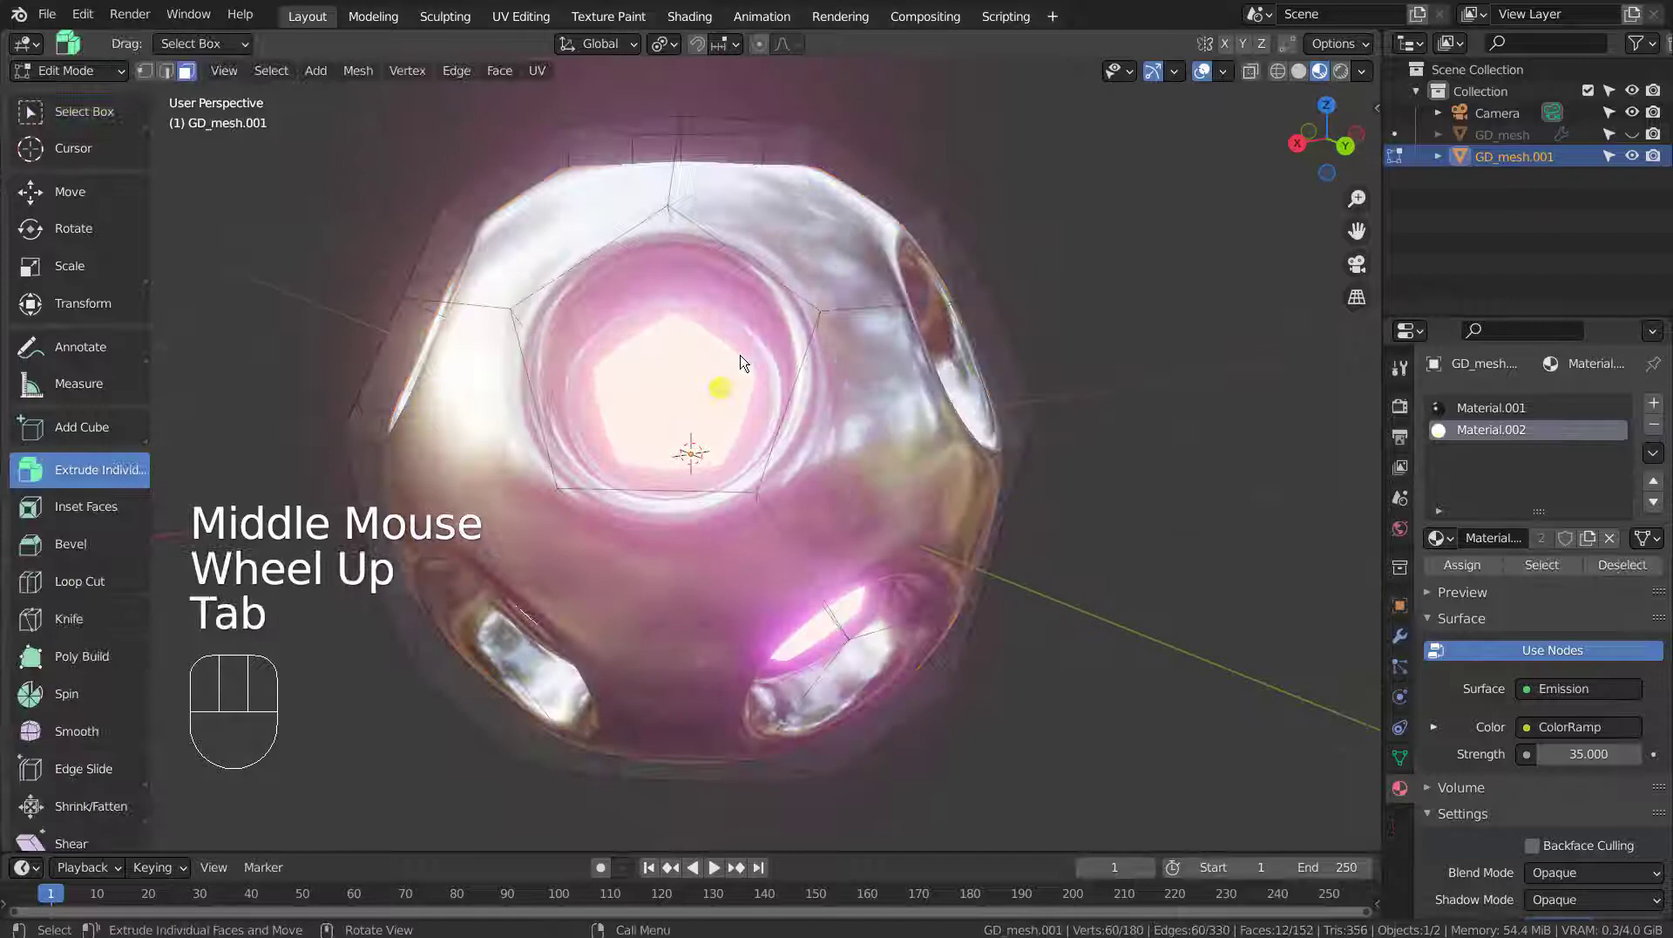
middle_drag(732, 388, 774, 388)
key(i)
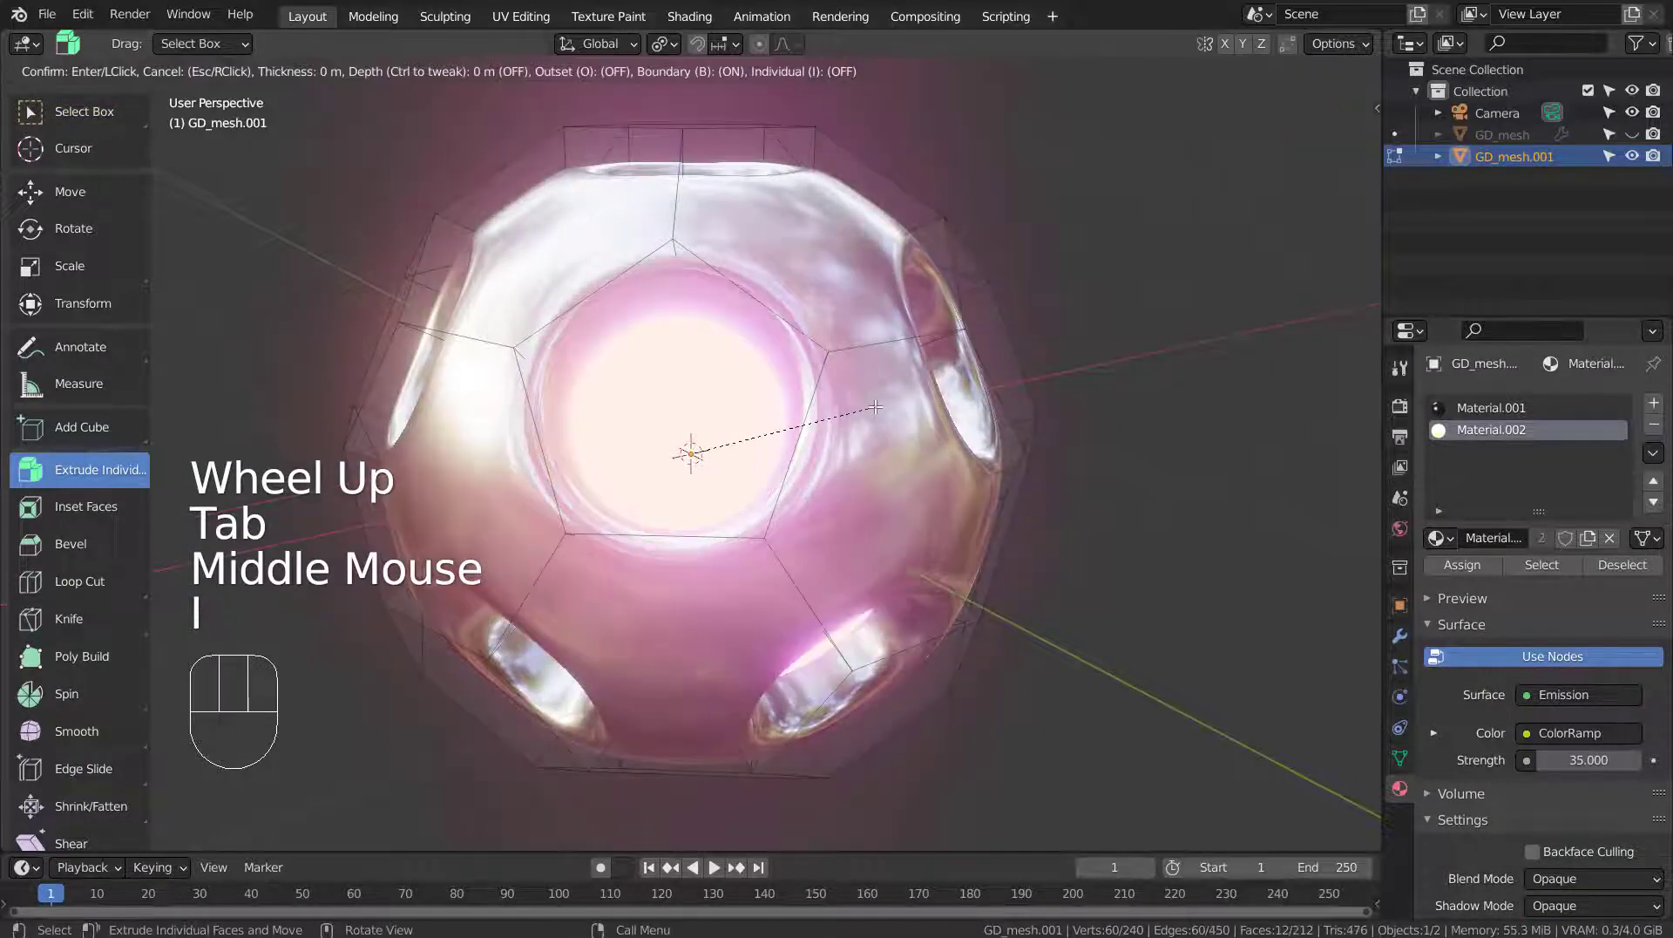
click(872, 406)
key(Tab)
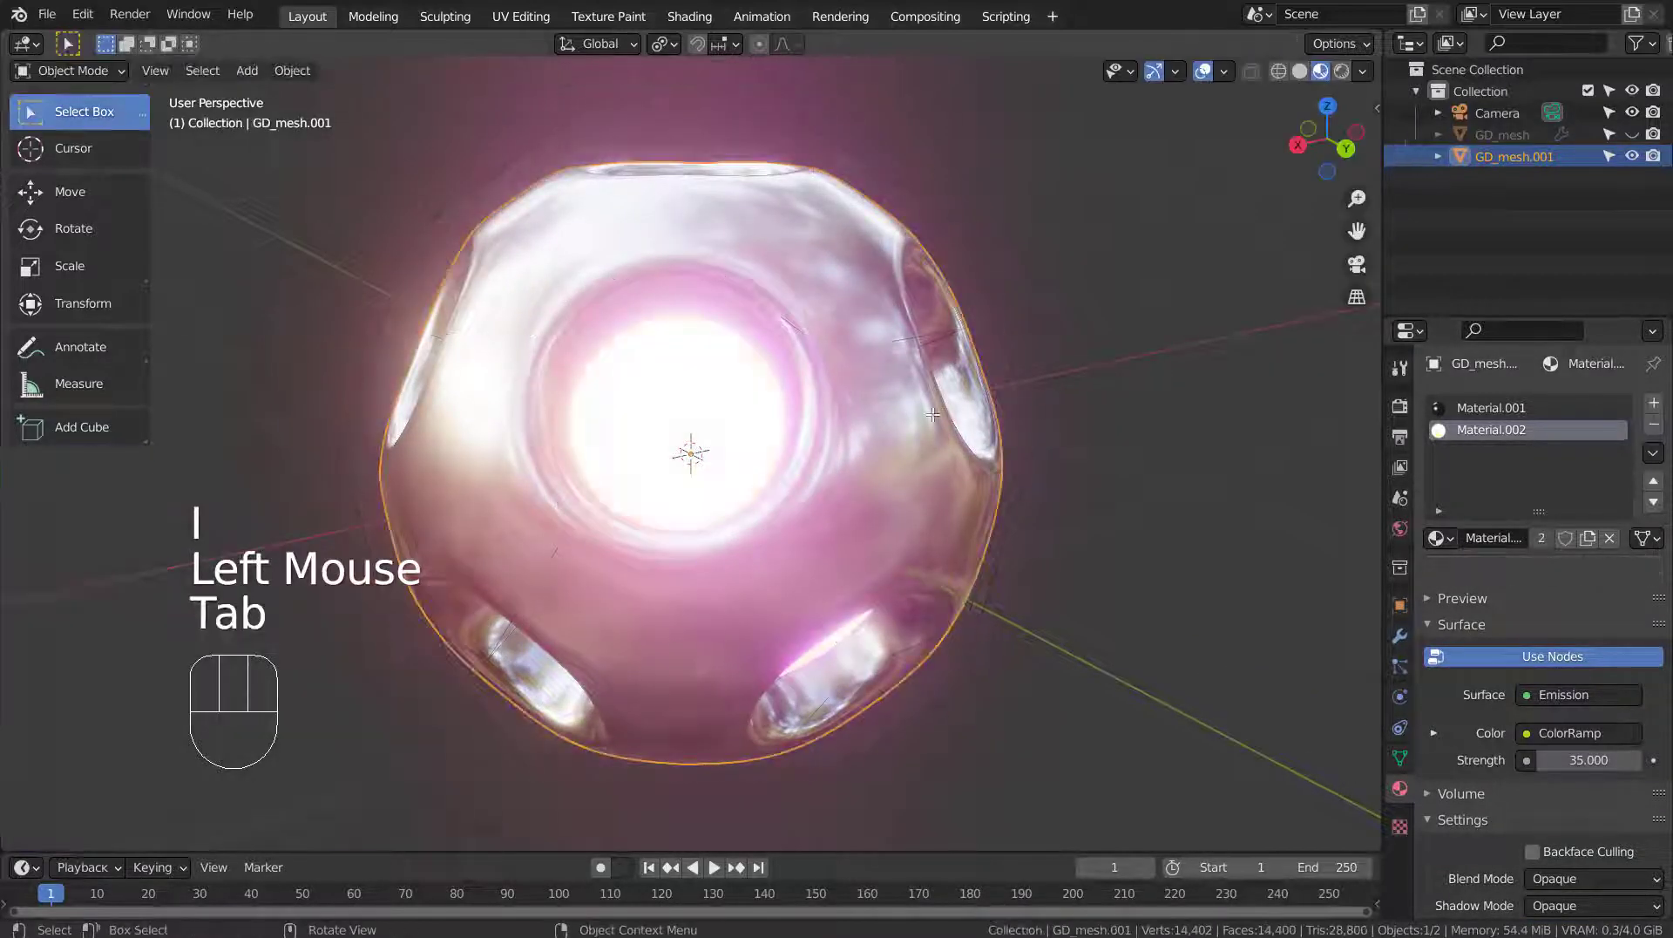
scroll(932, 415, down, 4)
Hide GD_mesh.001 and unhide the original GD_mesh in the Outliner.
middle_drag(761, 661, 1046, 601)
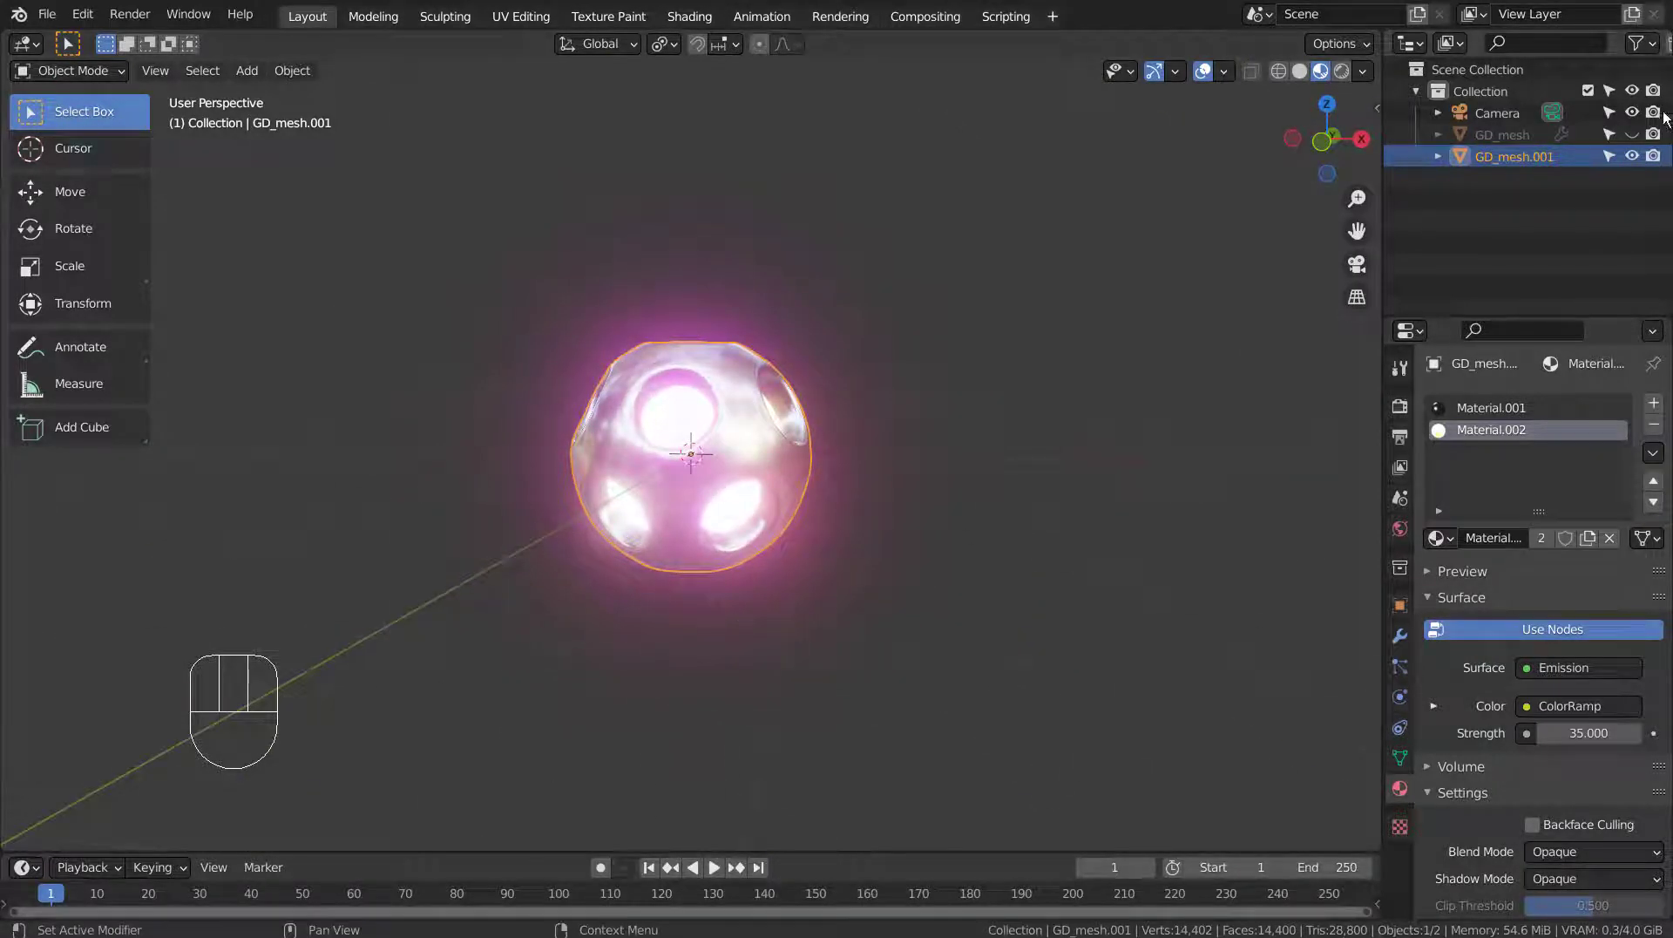
click(1631, 156)
click(1631, 134)
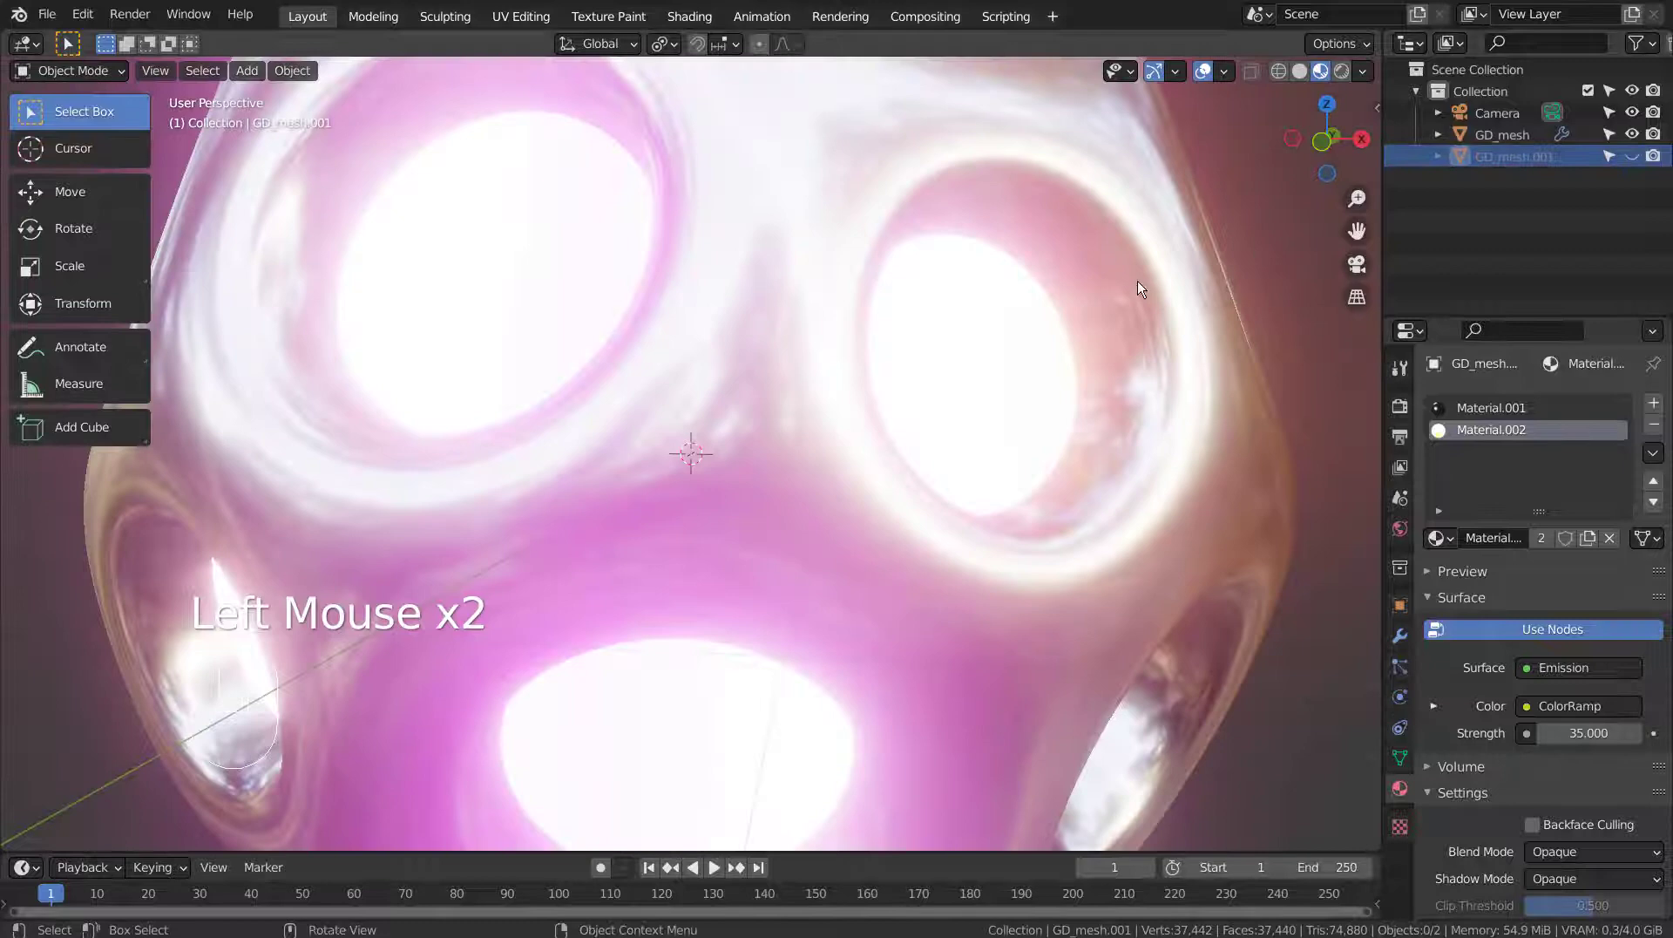
scroll(1098, 345, down, 2)
Select GD_mesh and reopen its Change Geodesic Dome parameters.
middle_drag(1036, 508, 689, 419)
click(709, 388)
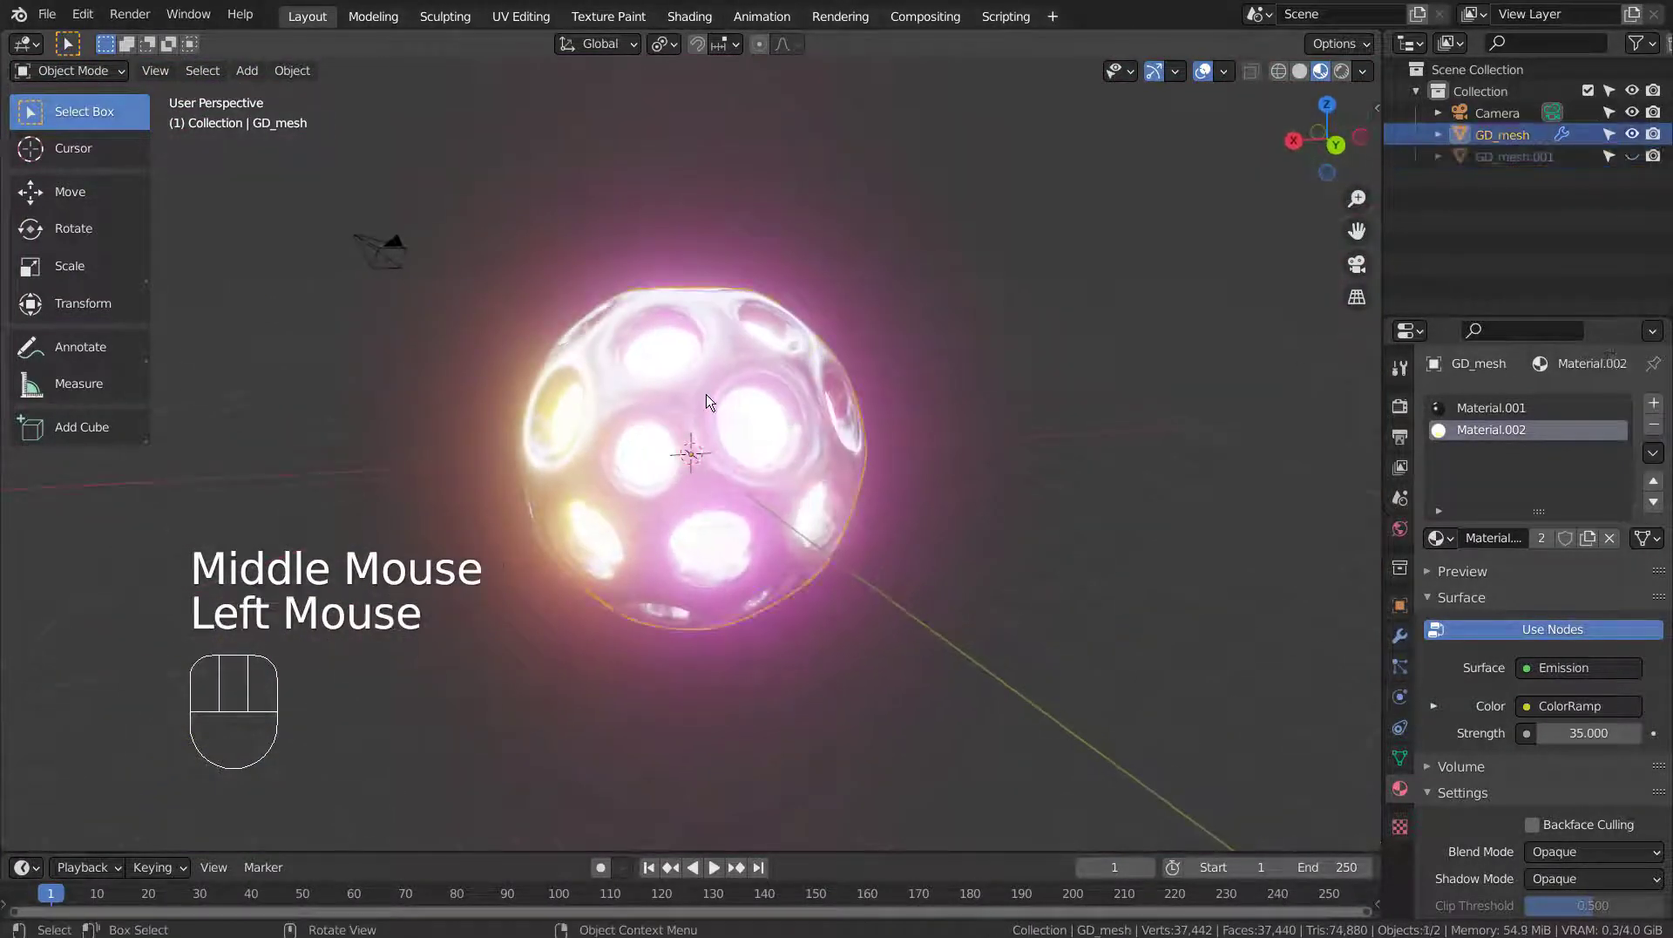
right_click(708, 388)
click(712, 360)
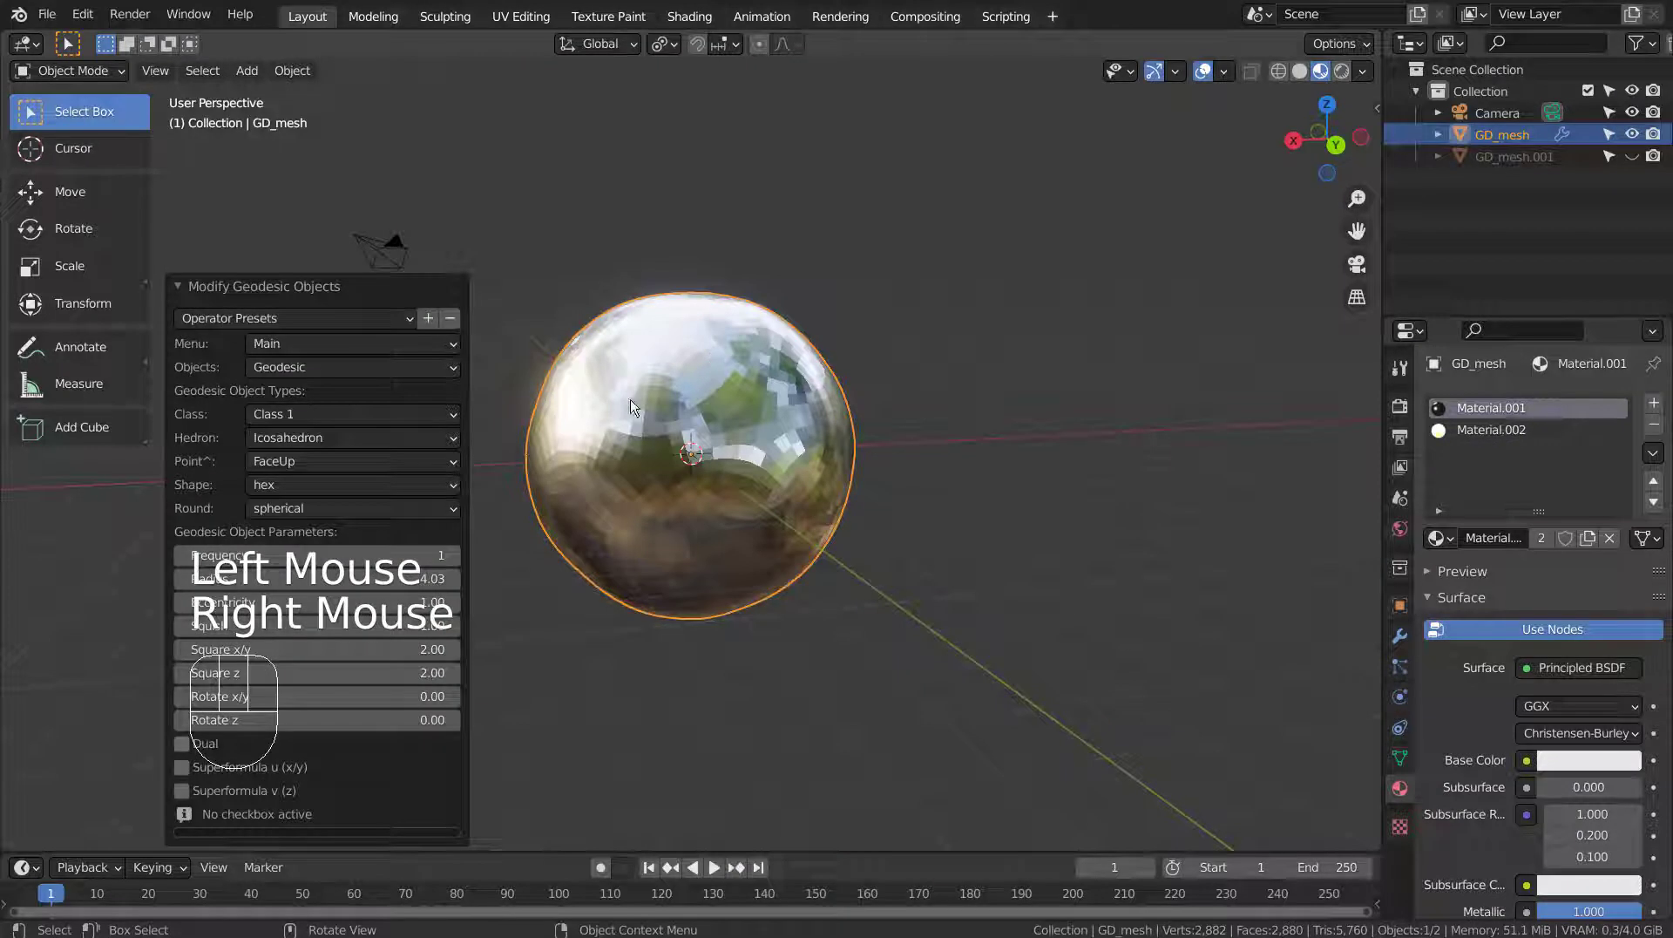